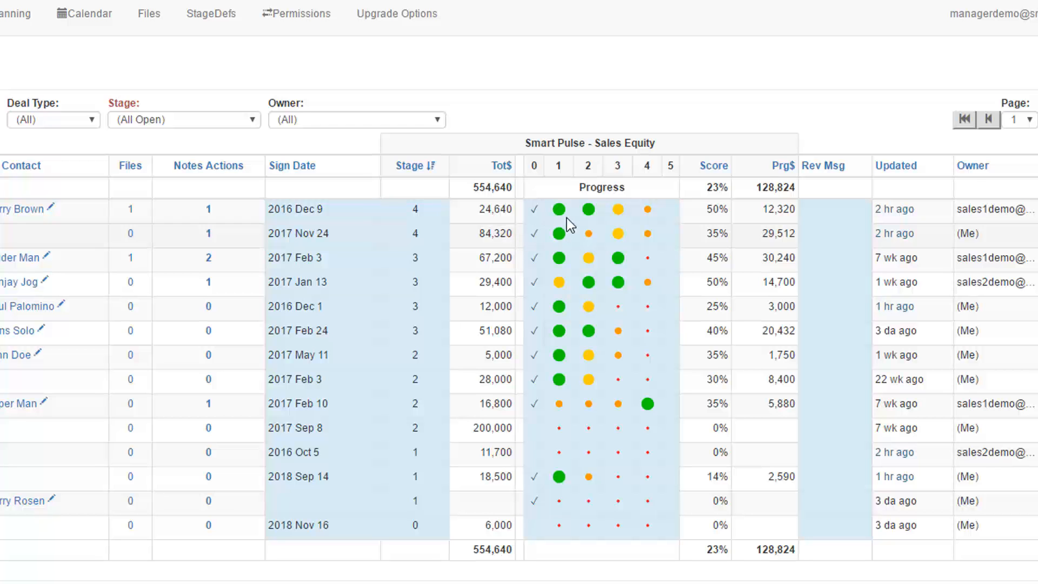
pyautogui.moveTo(585, 214)
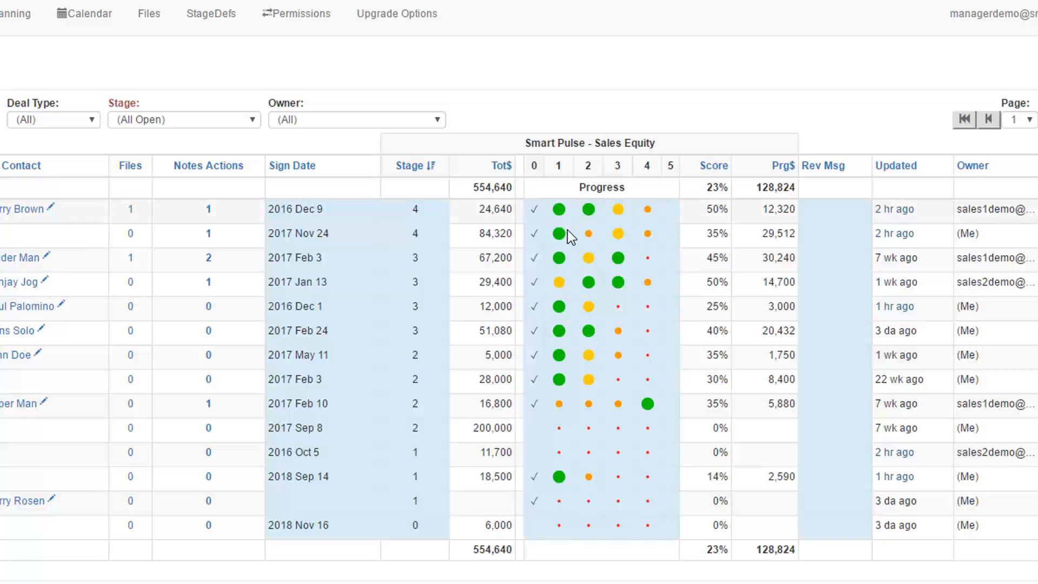
pyautogui.moveTo(648, 235)
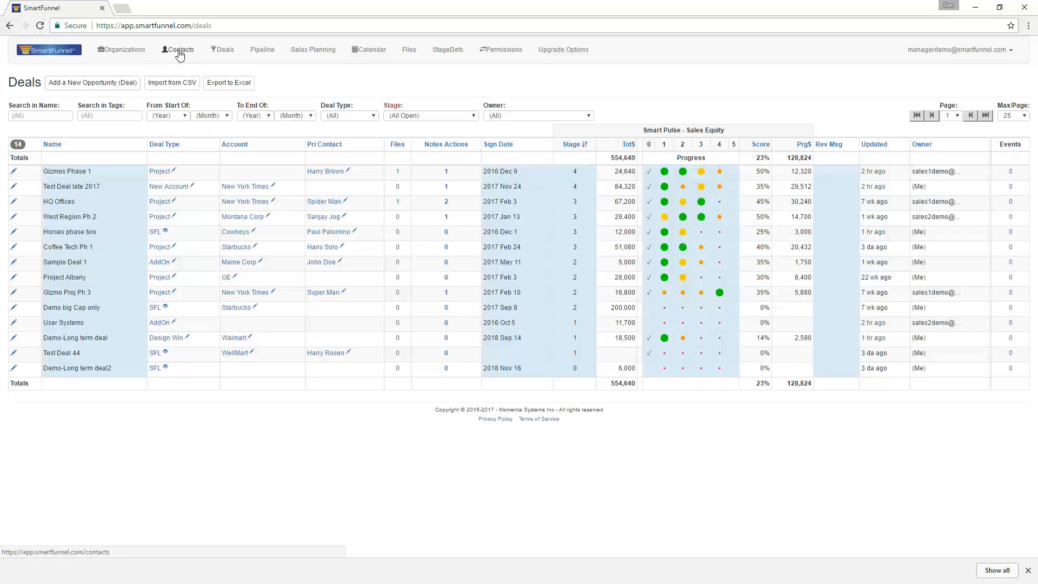
# - Add a new organization named Boeing and save it
pyautogui.click(117, 54)
pyautogui.click(121, 85)
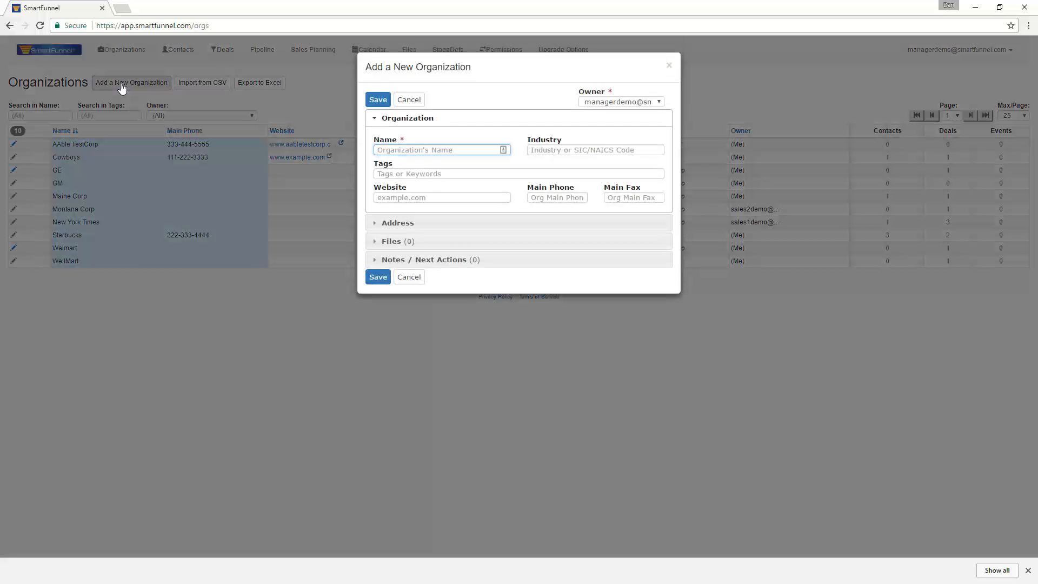
pyautogui.write('Boeing')
pyautogui.click(379, 100)
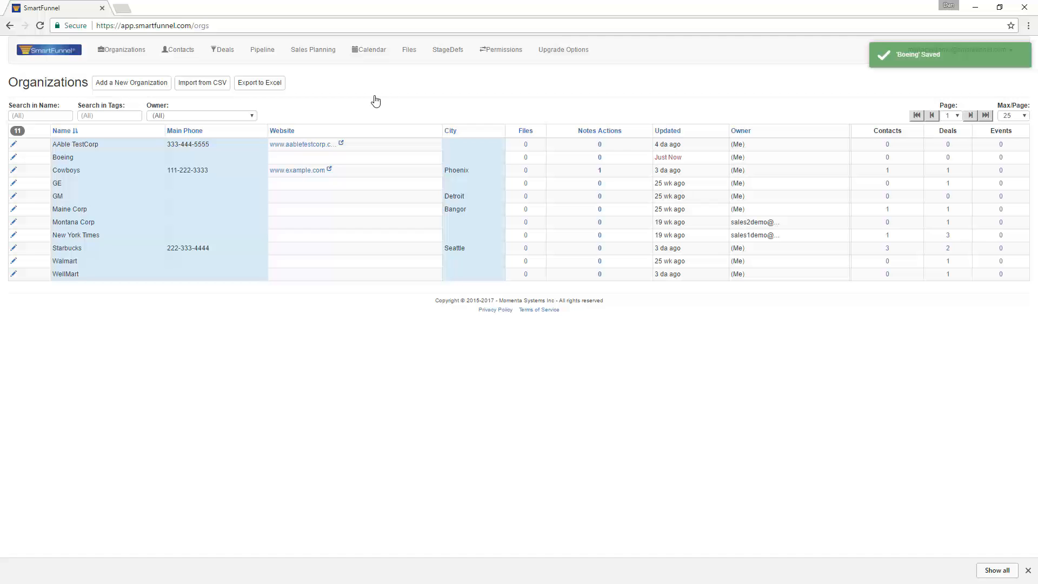
# - Start a new opportunity in the deals list and name it "Wing parts ph 1"
pyautogui.click(223, 55)
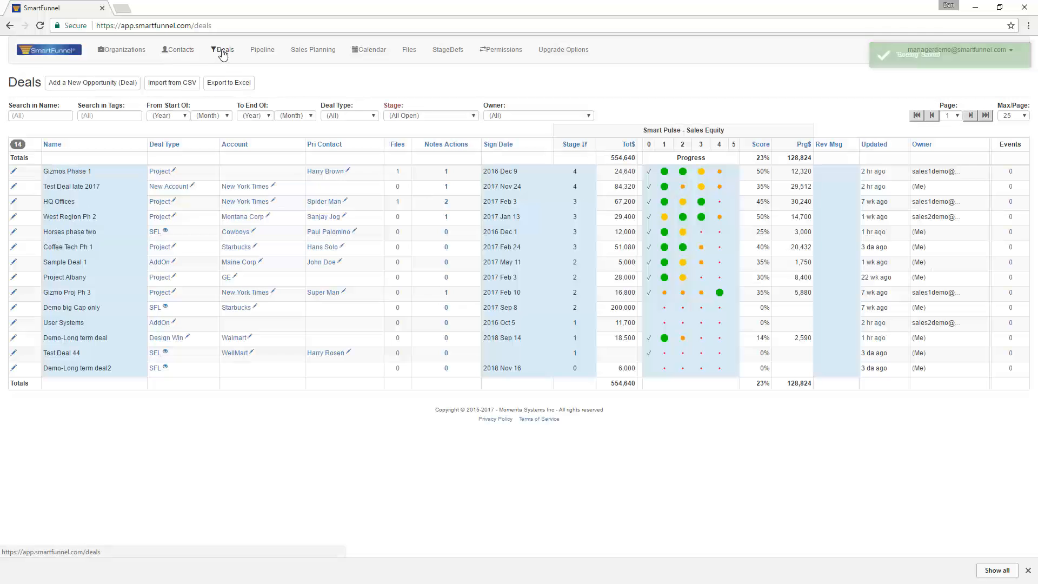
pyautogui.click(88, 86)
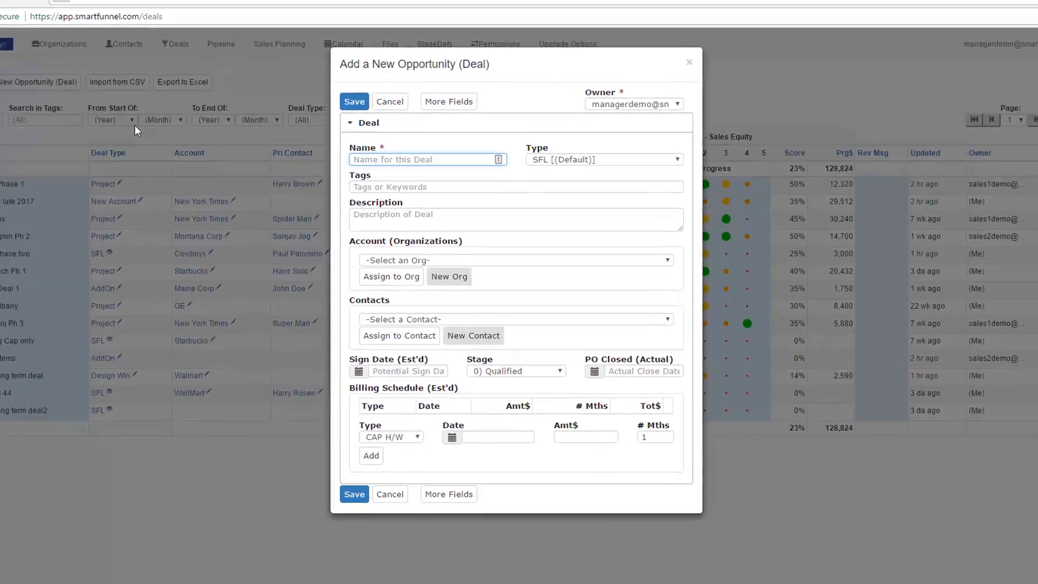
pyautogui.write('Wings')
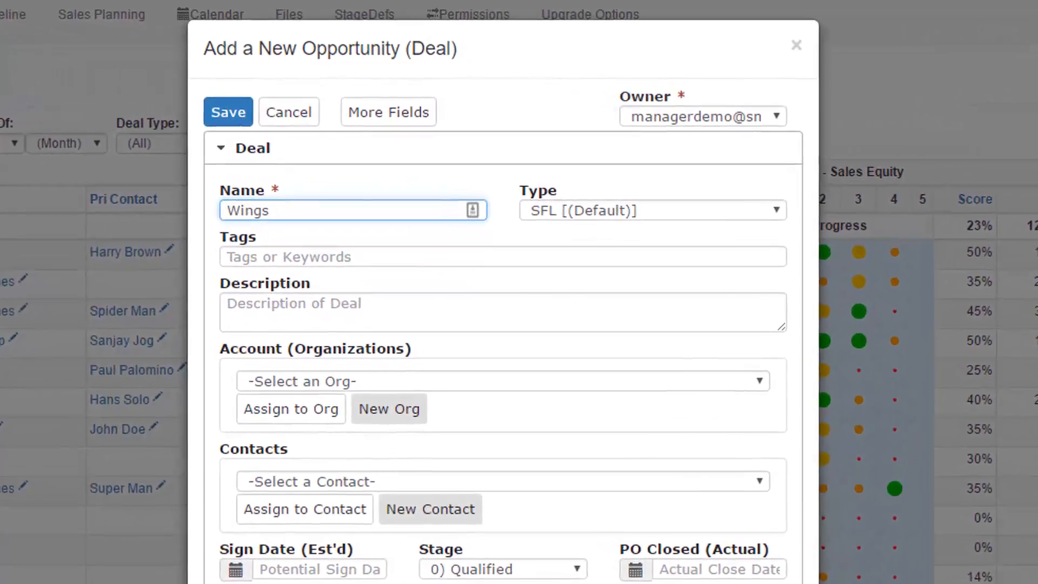
pyautogui.press('BackSpace')
pyautogui.write('parts')
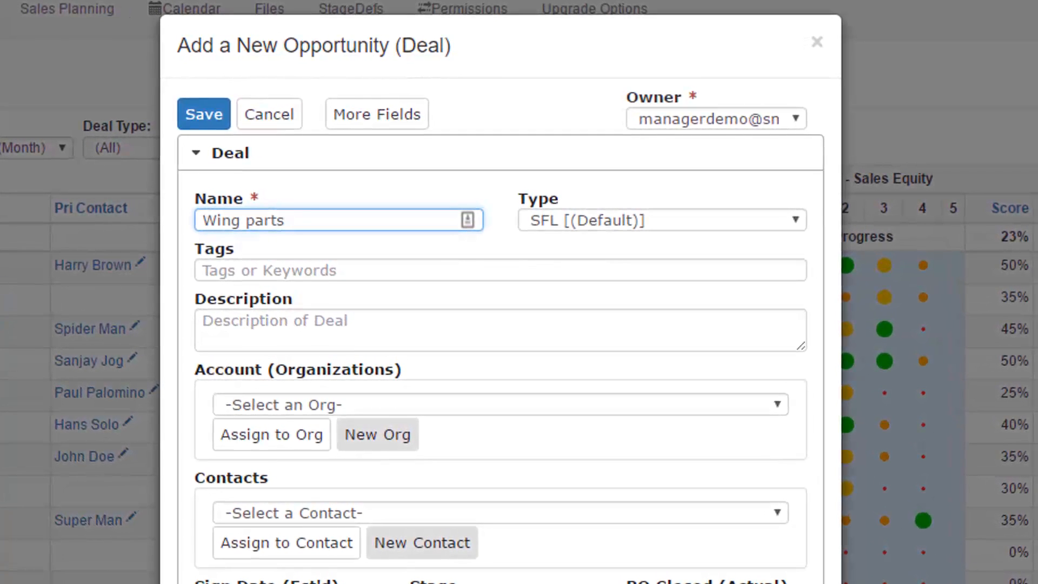
pyautogui.write(' ph 1')
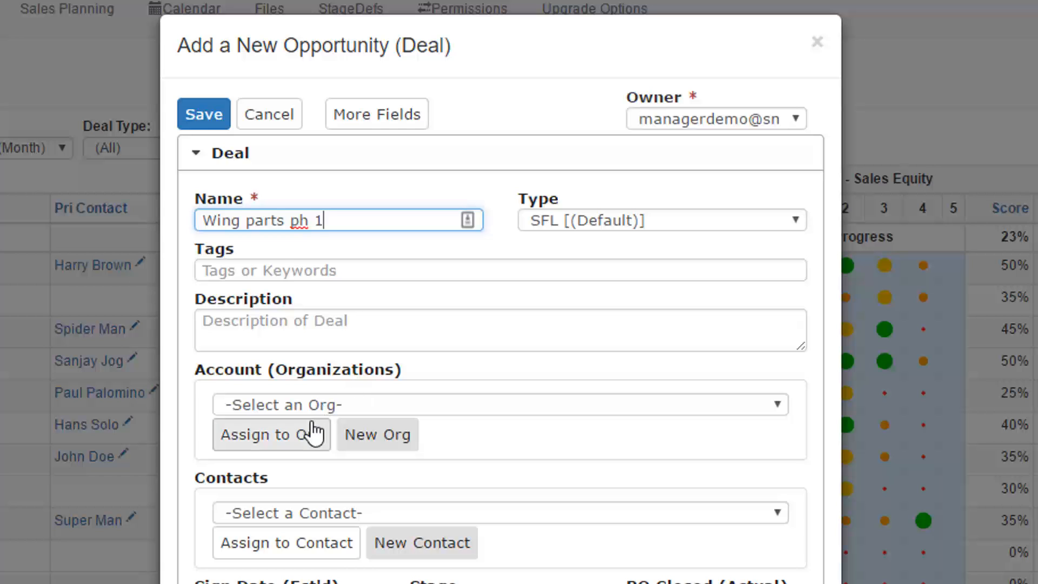
# - Assign the organization Boeing as the account of the new deal
pyautogui.click(353, 410)
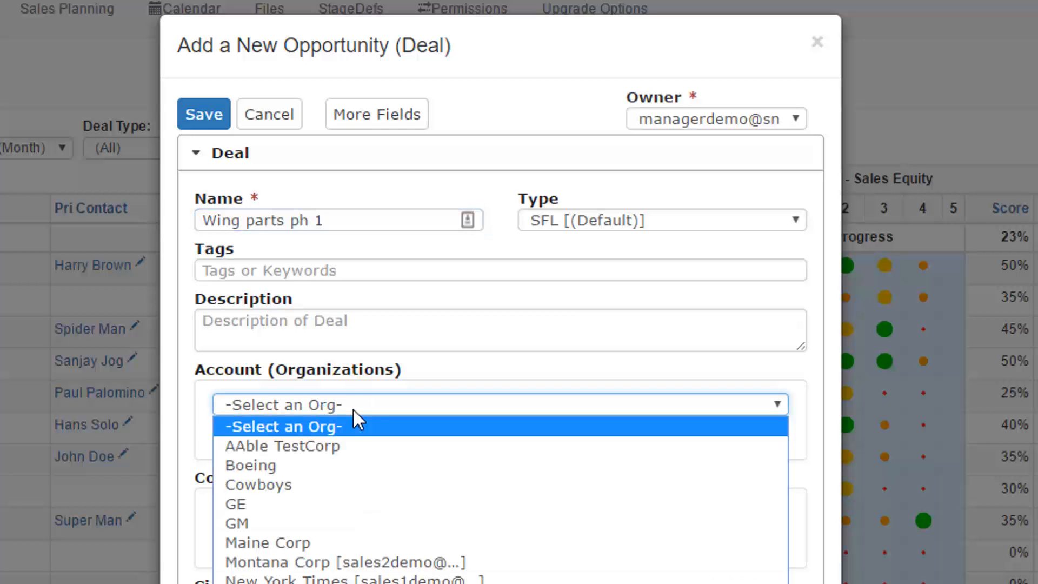
pyautogui.press('b')
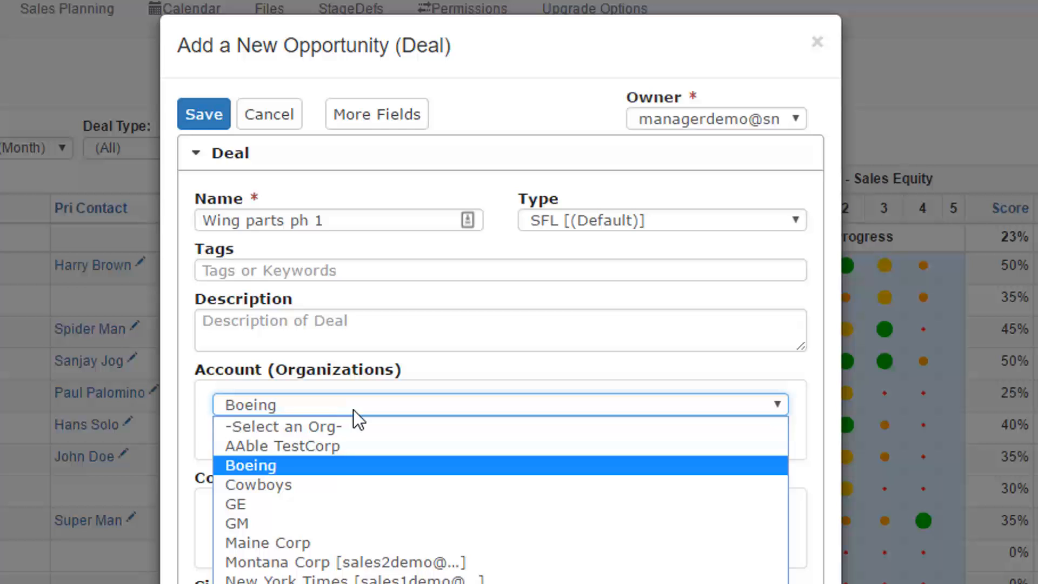
pyautogui.click(354, 473)
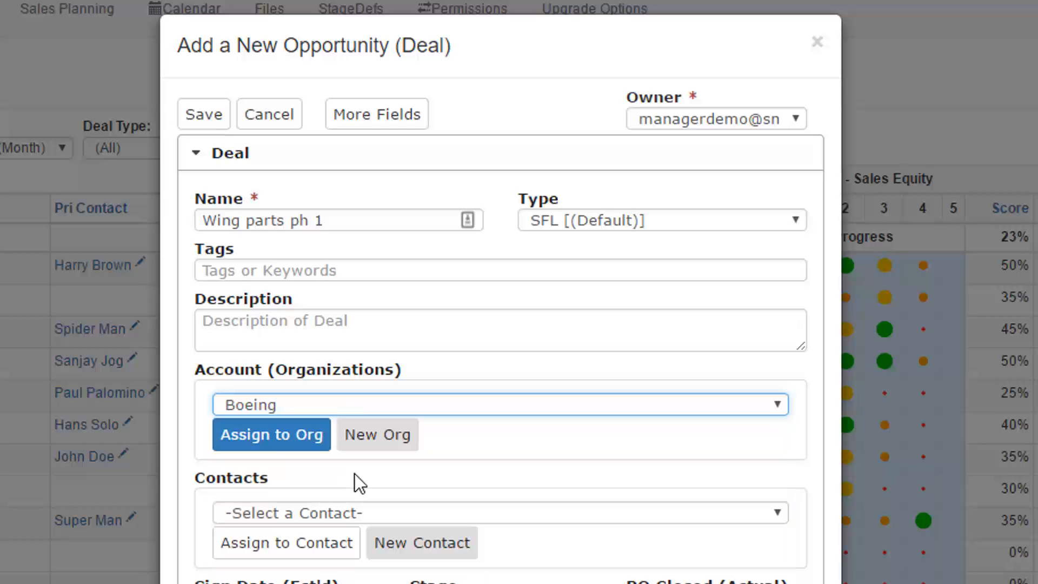
pyautogui.click(273, 439)
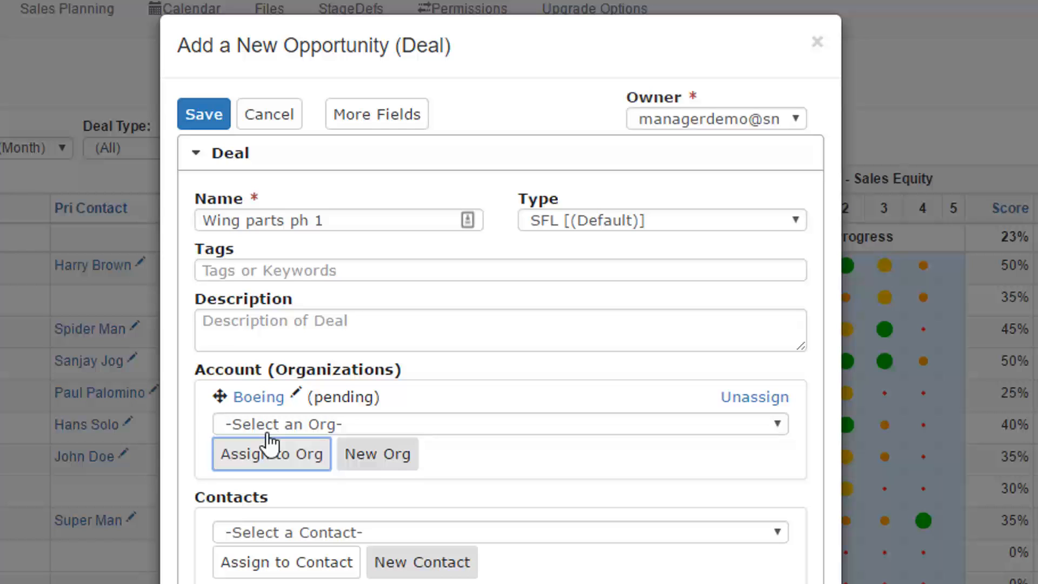
# - Create a new contact from within the deal and enter the contact's first and last name
pyautogui.click(440, 568)
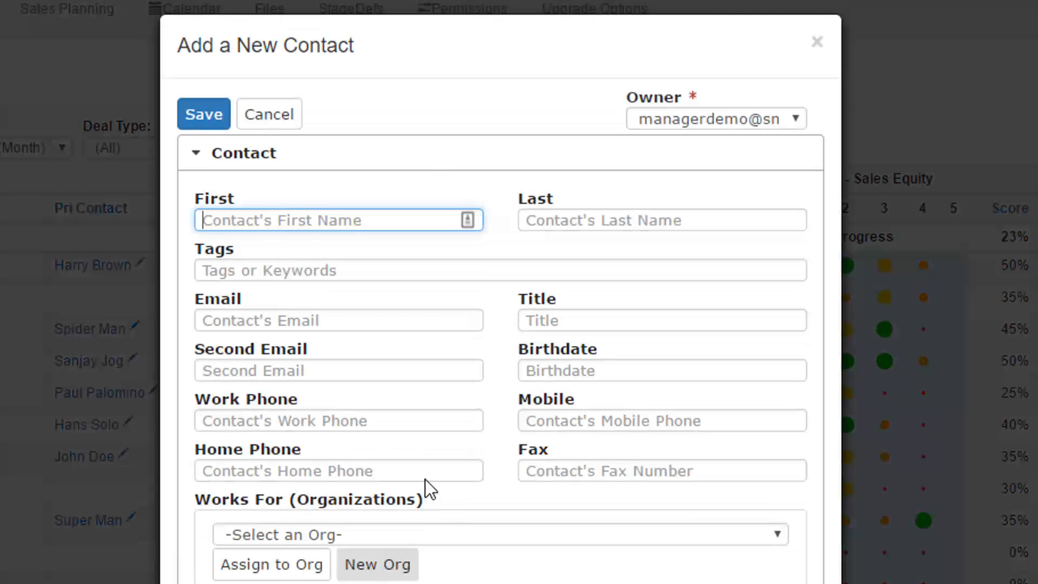
pyautogui.write('Wan')
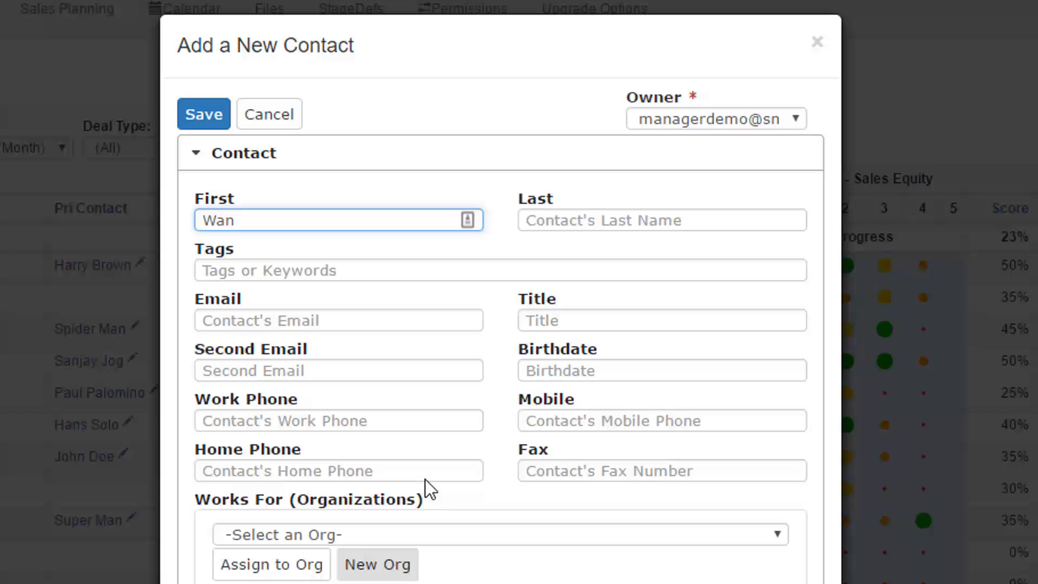
pyautogui.write('da')
pyautogui.click(600, 227)
pyautogui.write('Wings')
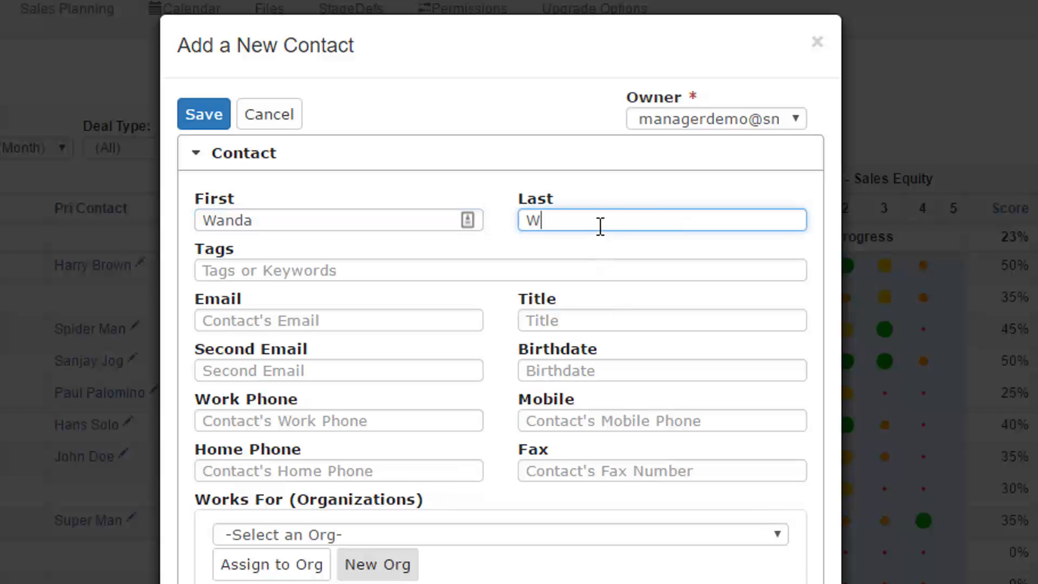
pyautogui.write('pan')
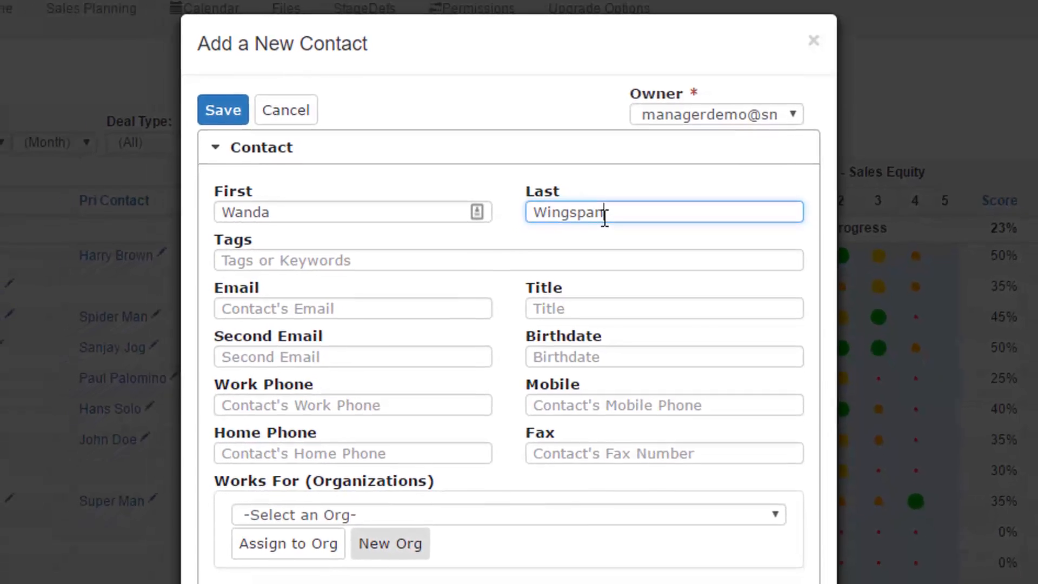
# - Assign the new contact to the organization Boeing and save the contact
pyautogui.click(284, 535)
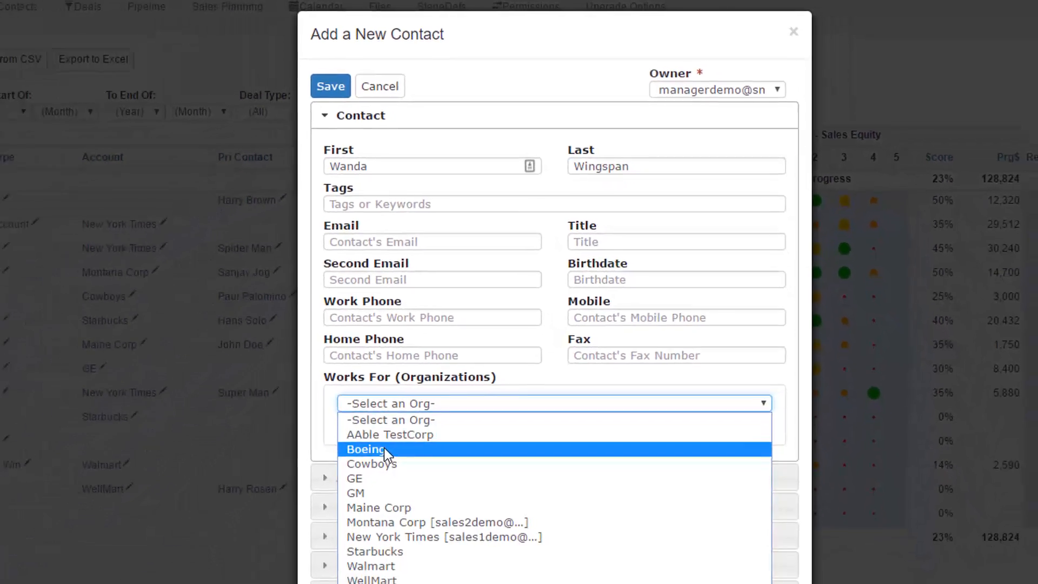
pyautogui.click(352, 497)
pyautogui.click(354, 475)
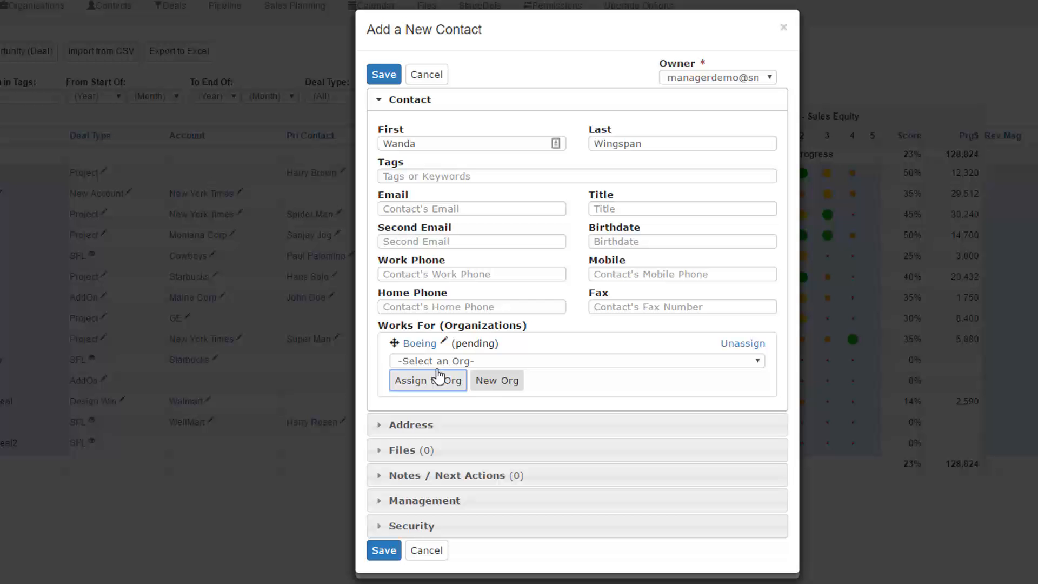
pyautogui.click(392, 75)
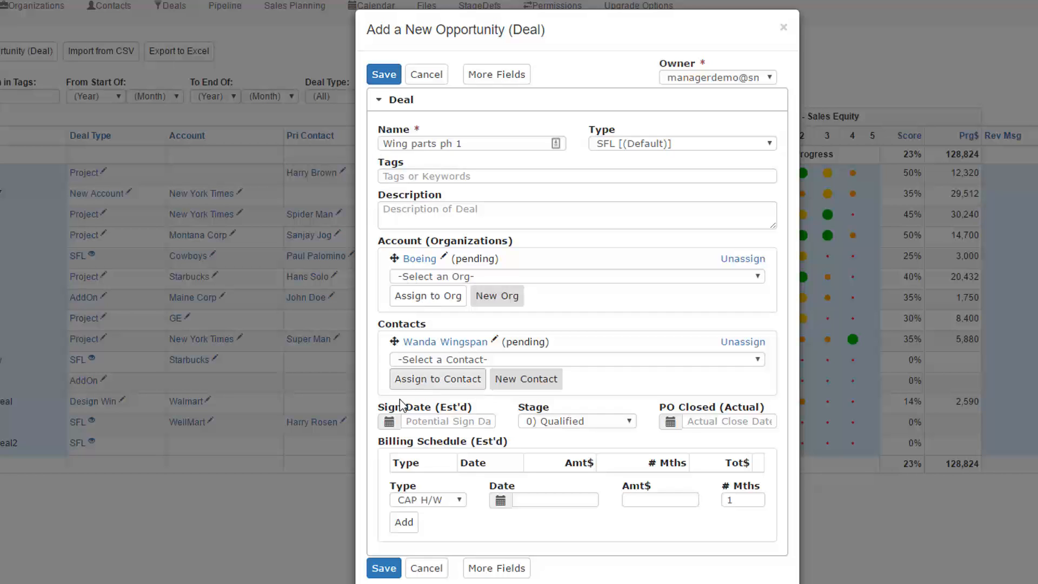
# - Set the deal's estimated sign date to 2017 Sep 15 and save the deal
pyautogui.click(389, 423)
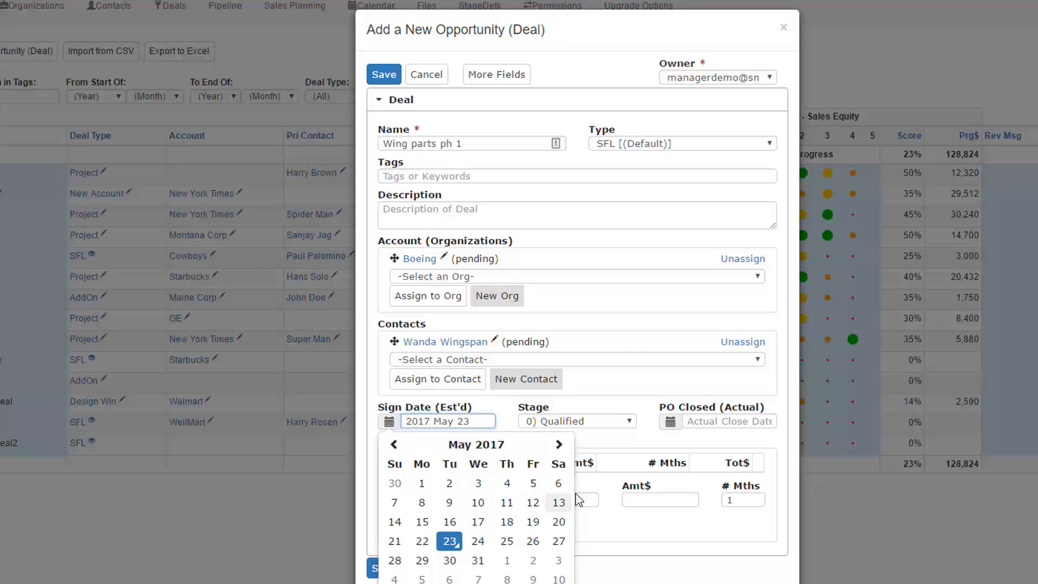
pyautogui.click(560, 446)
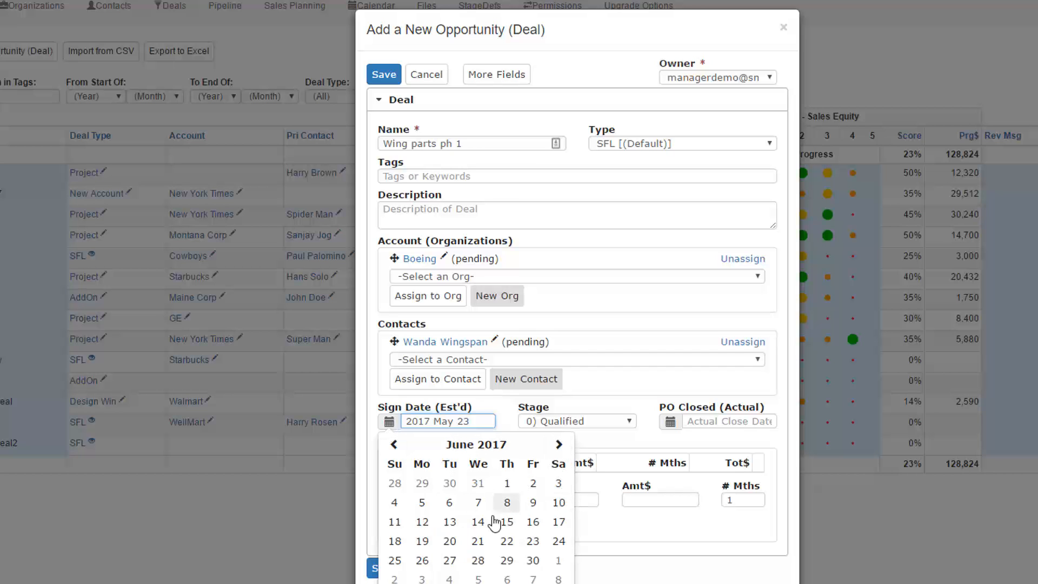
pyautogui.click(558, 446)
pyautogui.click(558, 445)
pyautogui.click(559, 446)
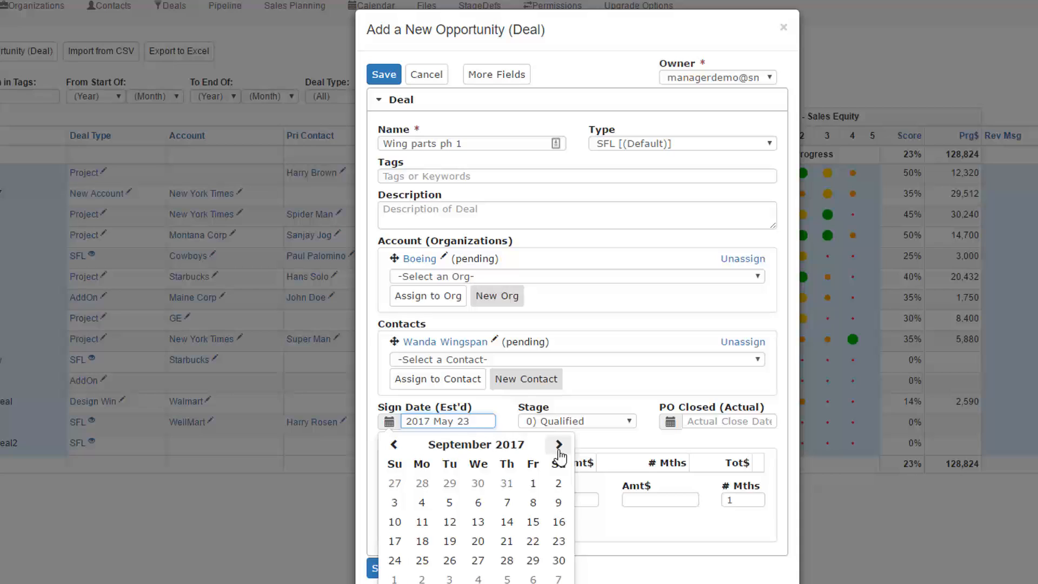
pyautogui.click(542, 522)
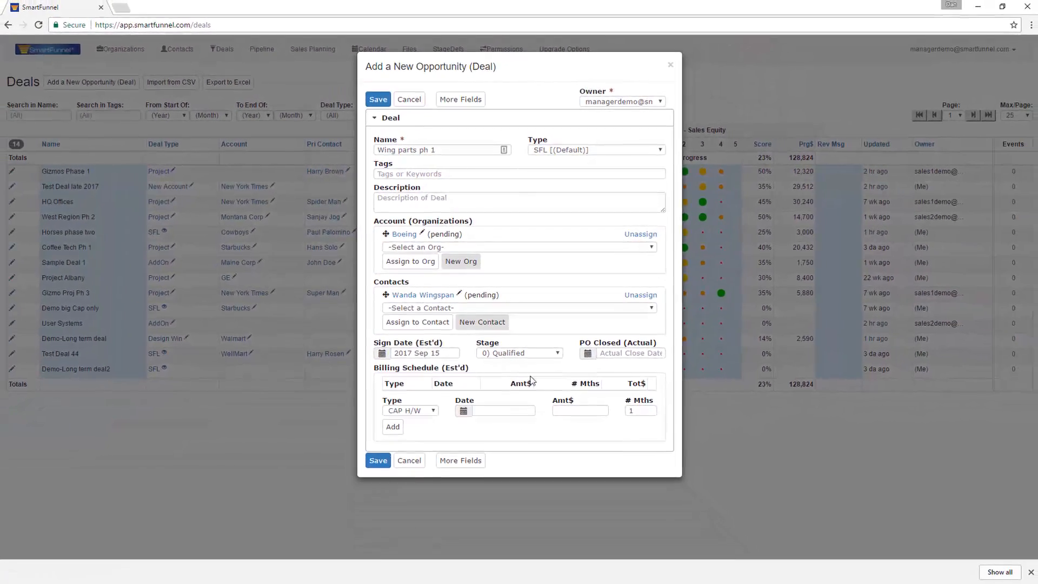
pyautogui.click(378, 460)
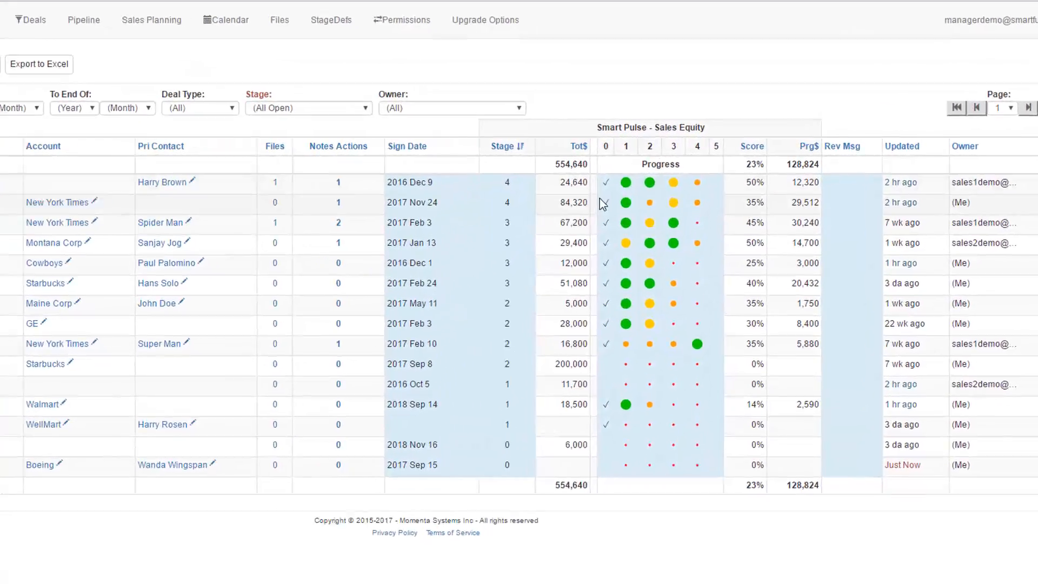
# - Examine the stage and the Smart Pulse progress indicators 0 to 3 of the Gizmos Phase 1 deal
pyautogui.moveTo(627, 184)
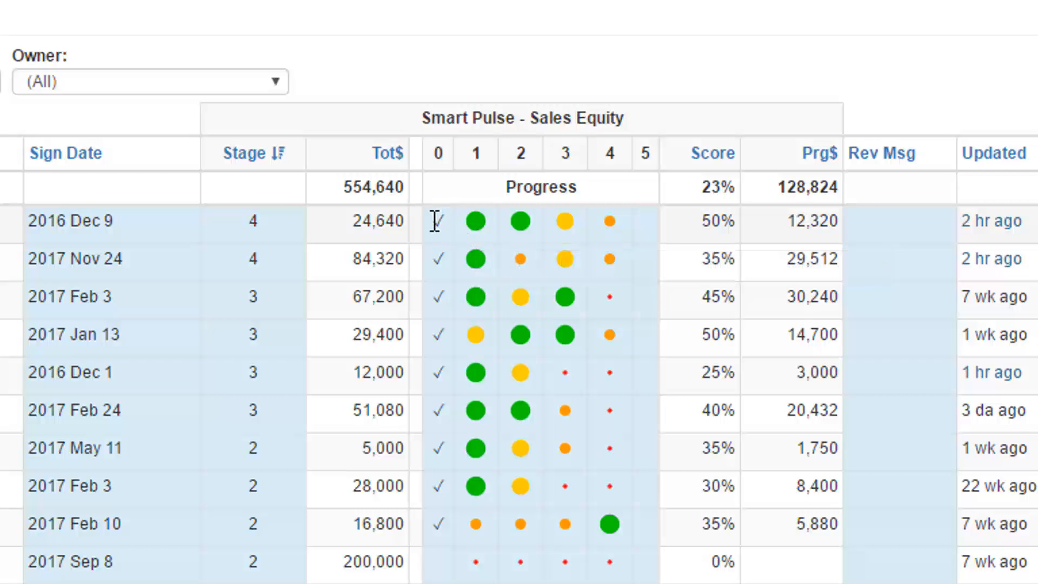
pyautogui.moveTo(439, 224)
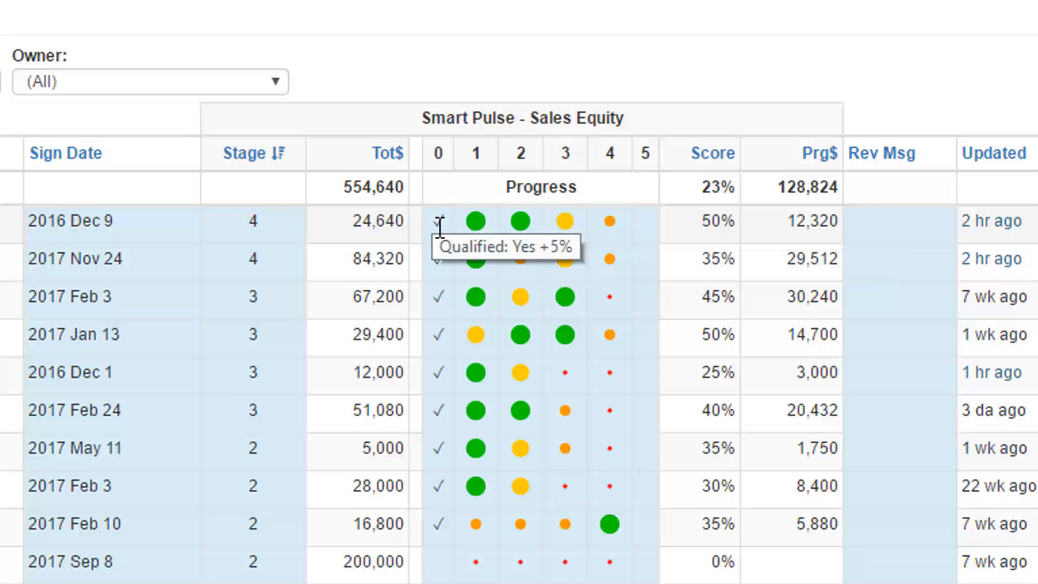
pyautogui.moveTo(478, 224)
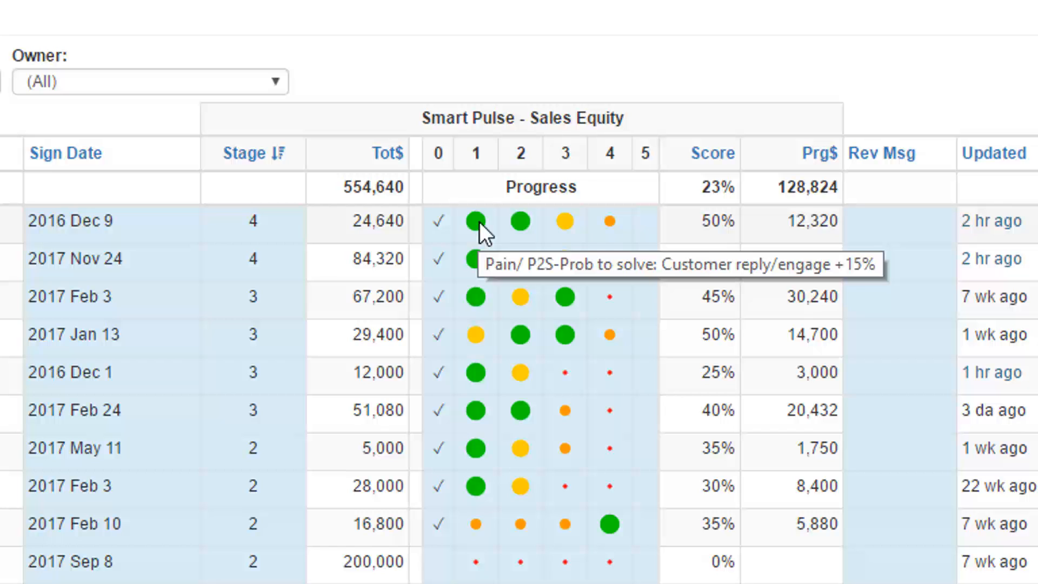
pyautogui.moveTo(521, 219)
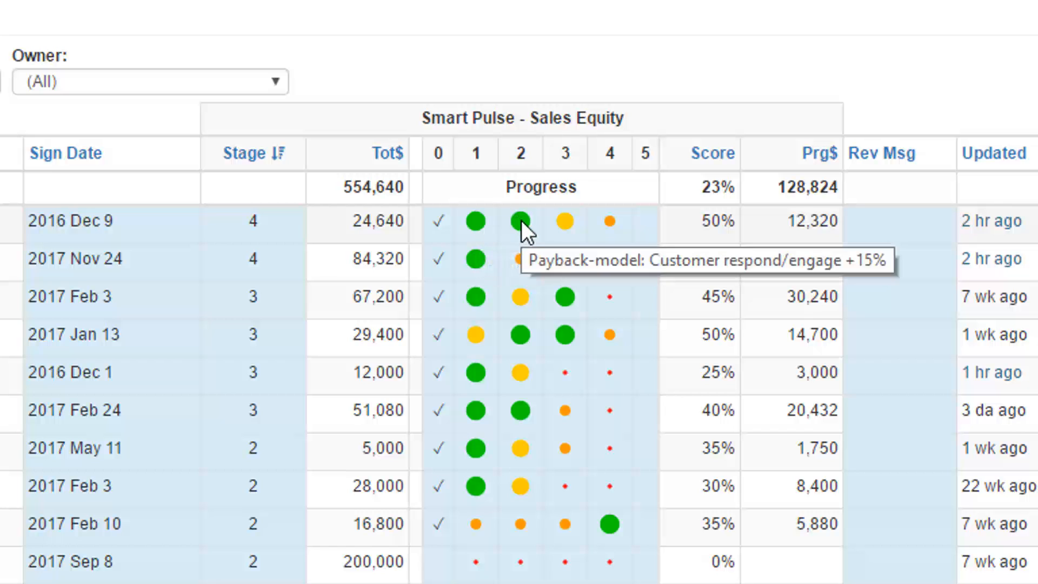
pyautogui.moveTo(560, 223)
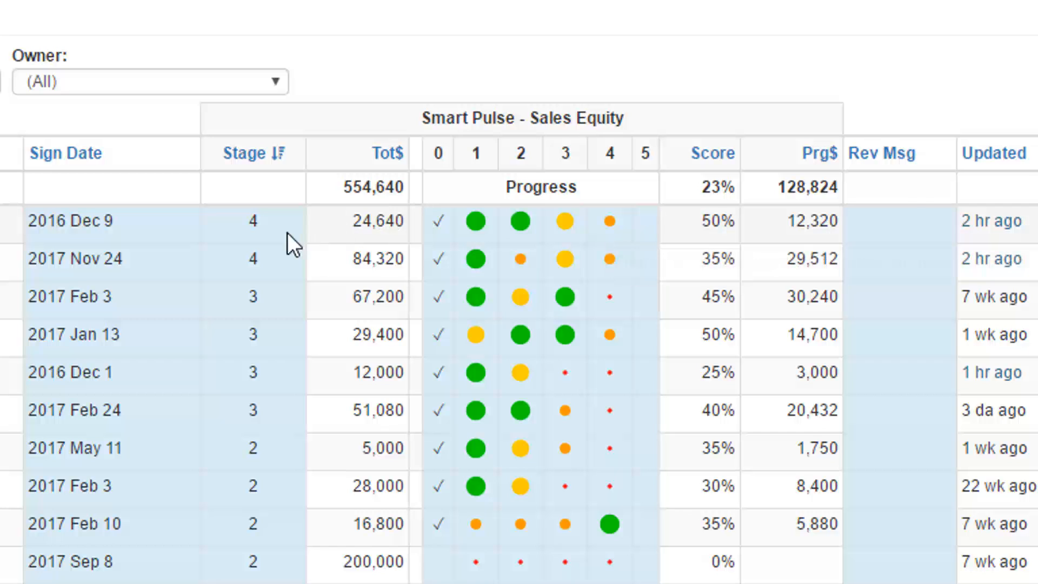
pyautogui.moveTo(265, 221)
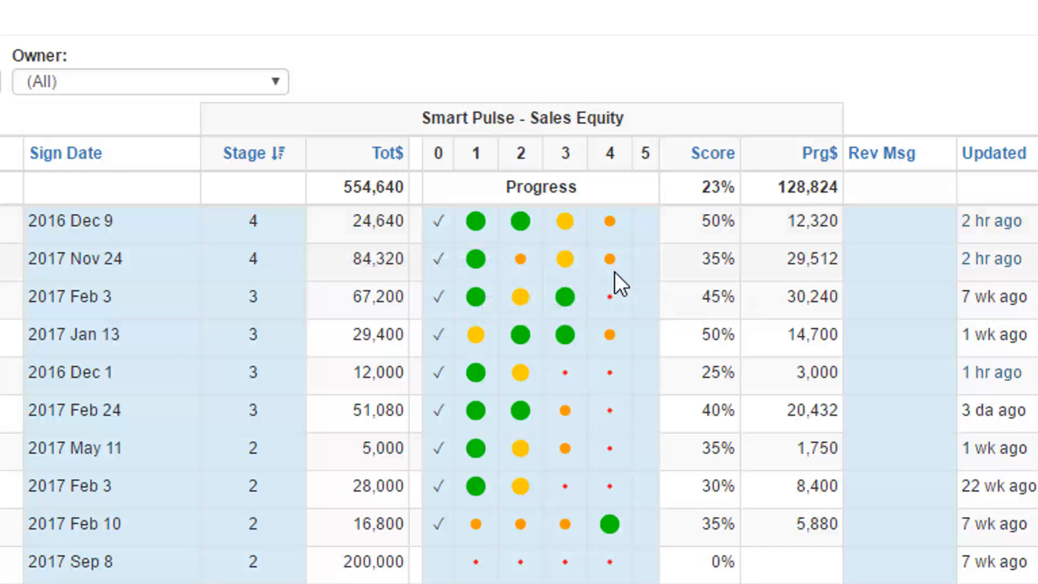
# - Set the Project Plan progress indicator (column 4) of the deal Test Deal late 2017 to green
pyautogui.moveTo(607, 260)
pyautogui.moveTo(523, 265)
pyautogui.moveTo(559, 263)
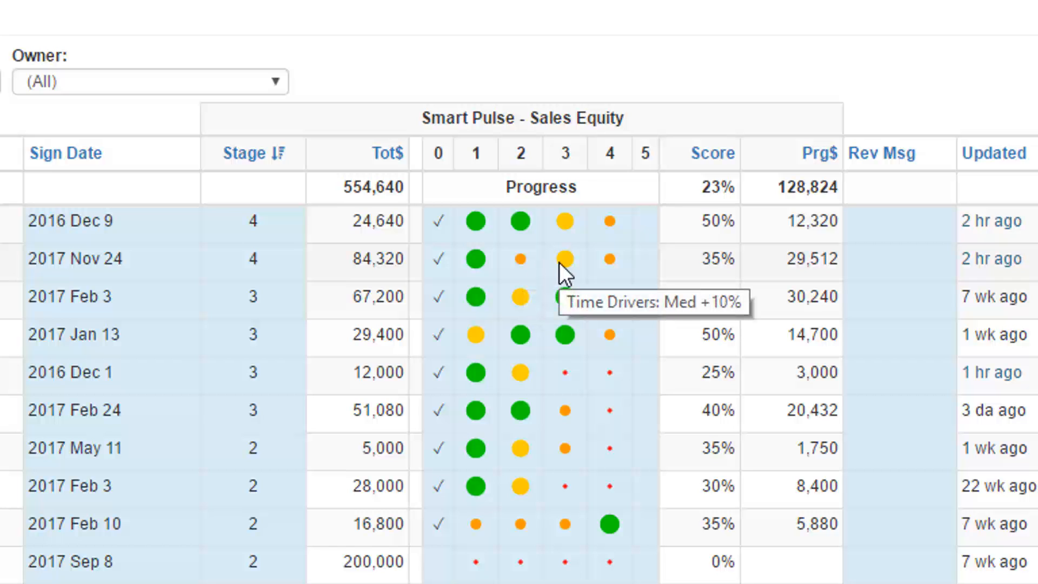
pyautogui.click(609, 257)
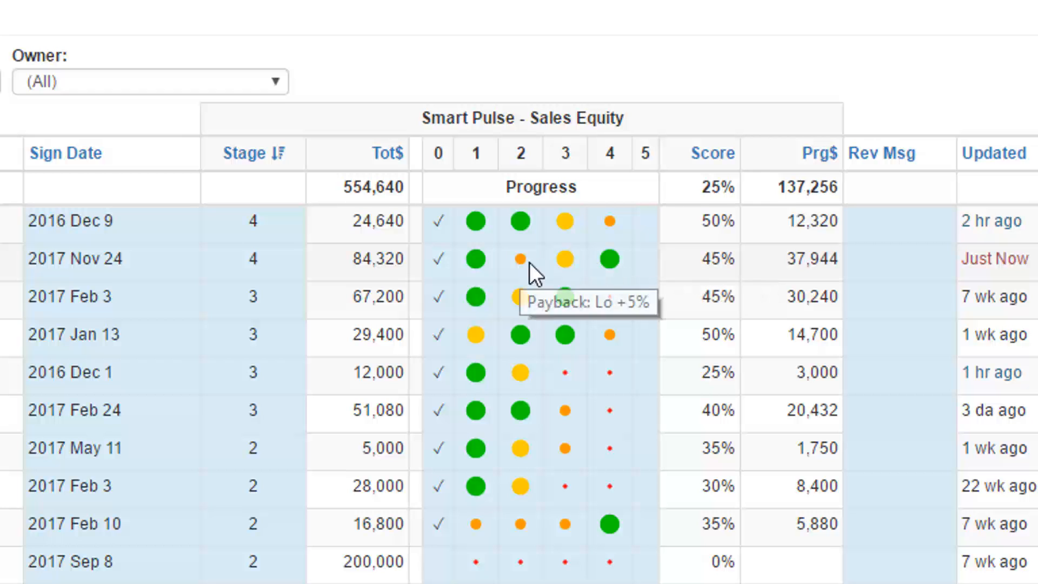
pyautogui.moveTo(614, 268)
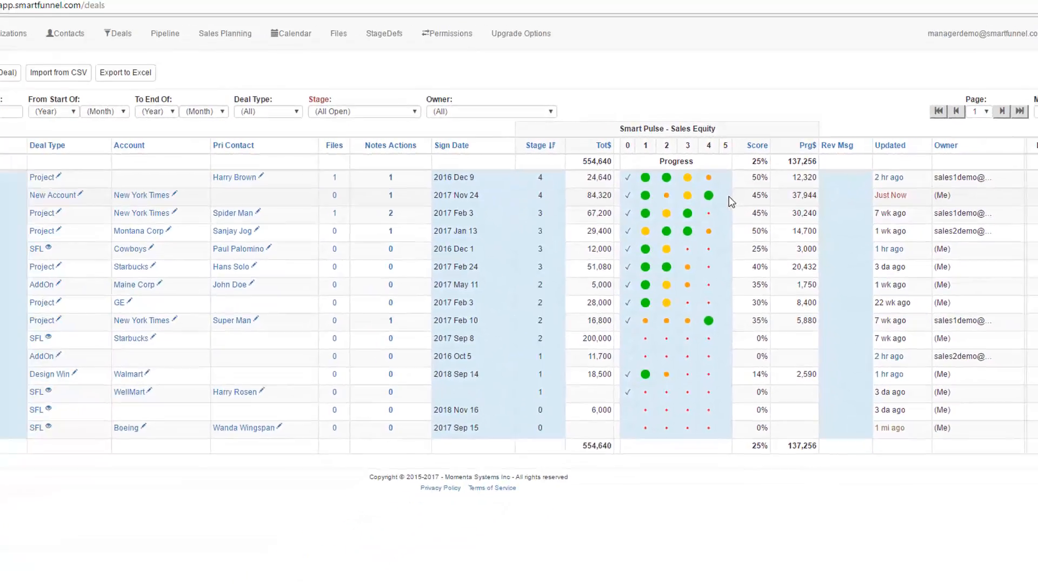
pyautogui.moveTo(667, 198)
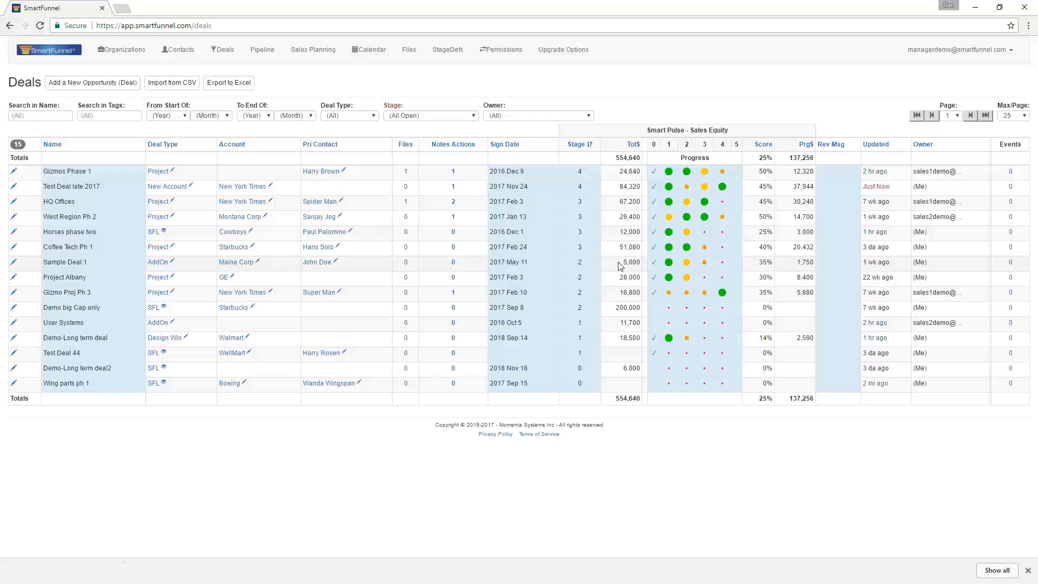
# - Rename Stage 1 from Needs/Options to Needs/Options/Scope in the first row of the stage definitions
pyautogui.click(448, 51)
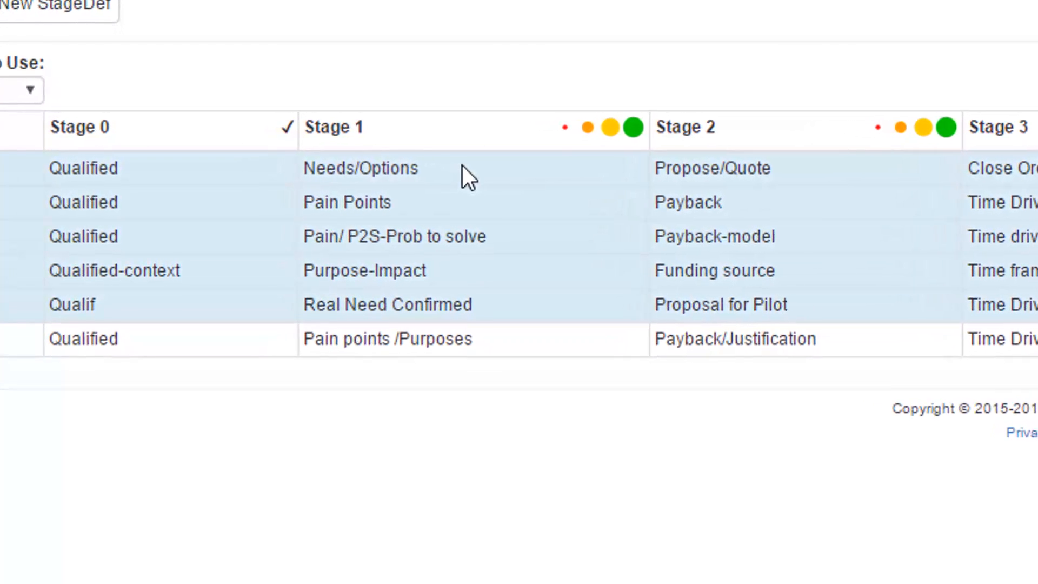
pyautogui.click(328, 164)
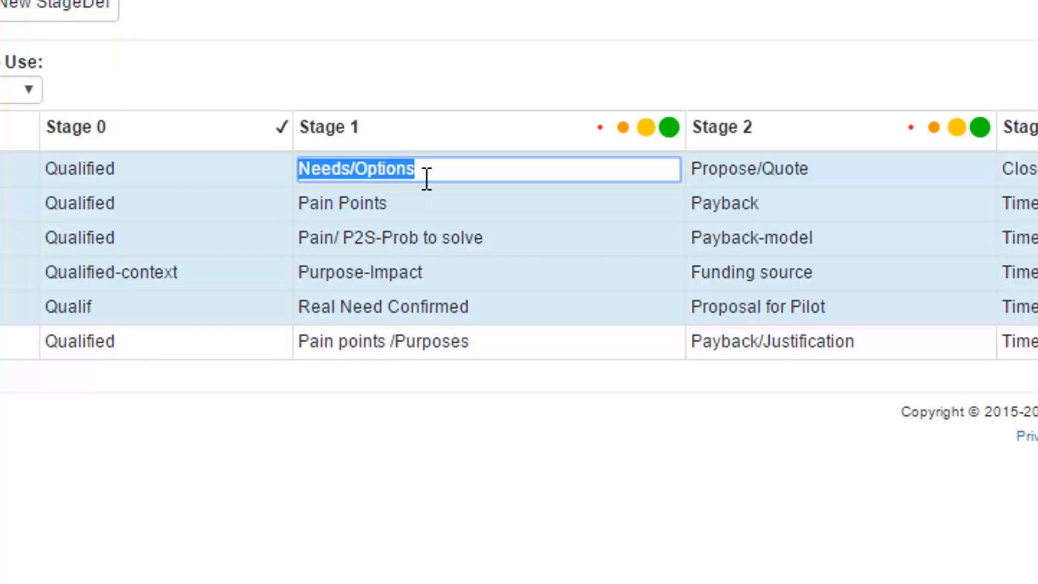
pyautogui.click(427, 178)
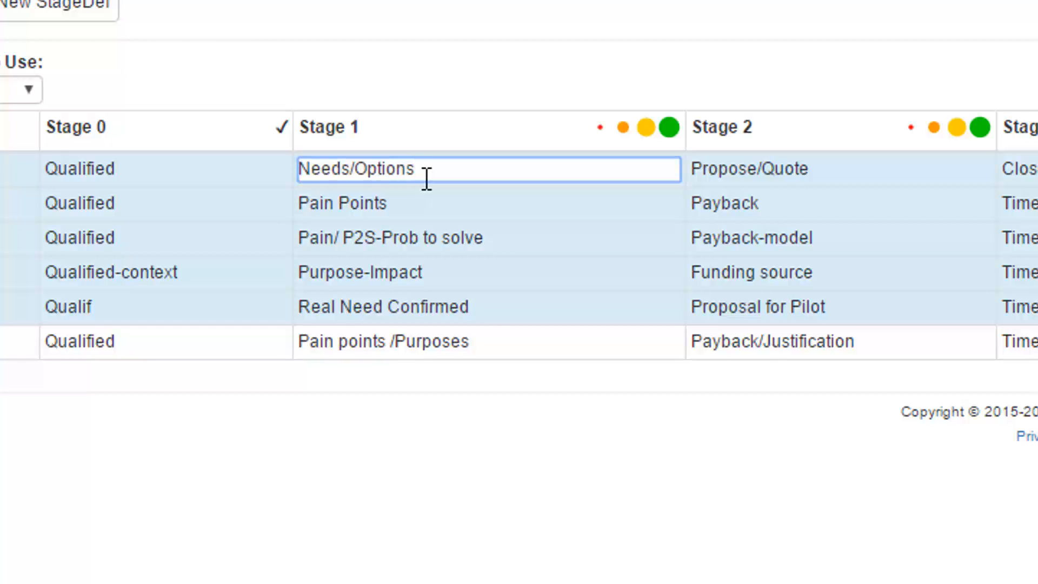
pyautogui.write('/Scope')
pyautogui.press('Return')
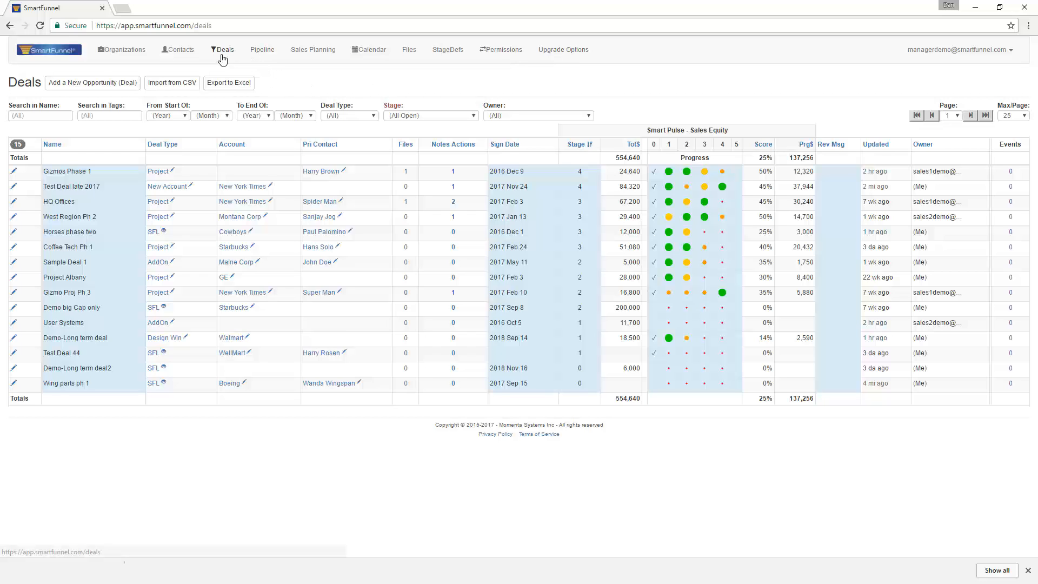
# - View the pipeline grouped by stage, and preview the notes of Gizmos Phase 1 and HQ Offices in the deals list
pyautogui.click(262, 51)
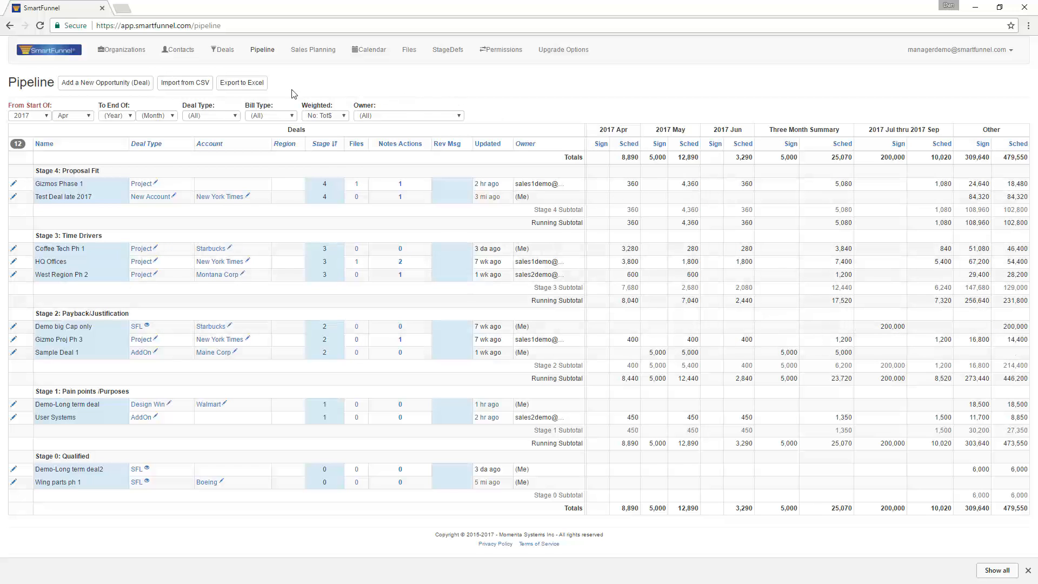
pyautogui.click(225, 52)
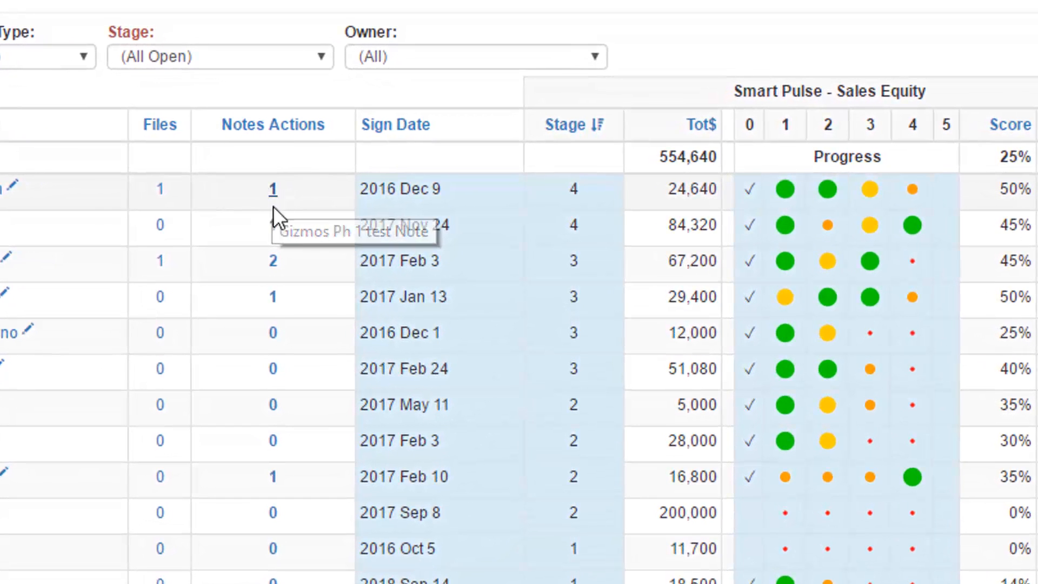
pyautogui.moveTo(273, 268)
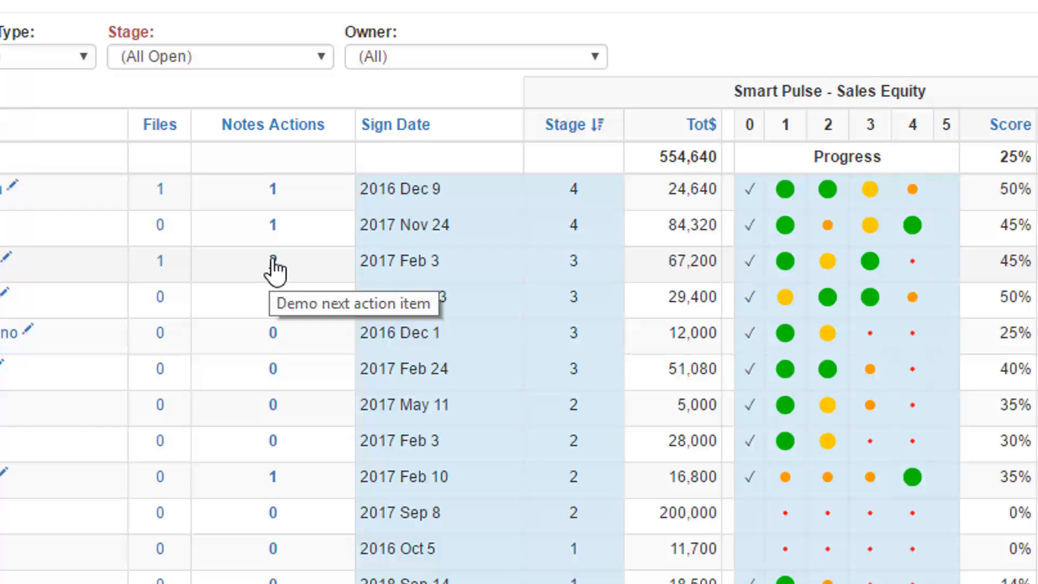
pyautogui.moveTo(276, 240)
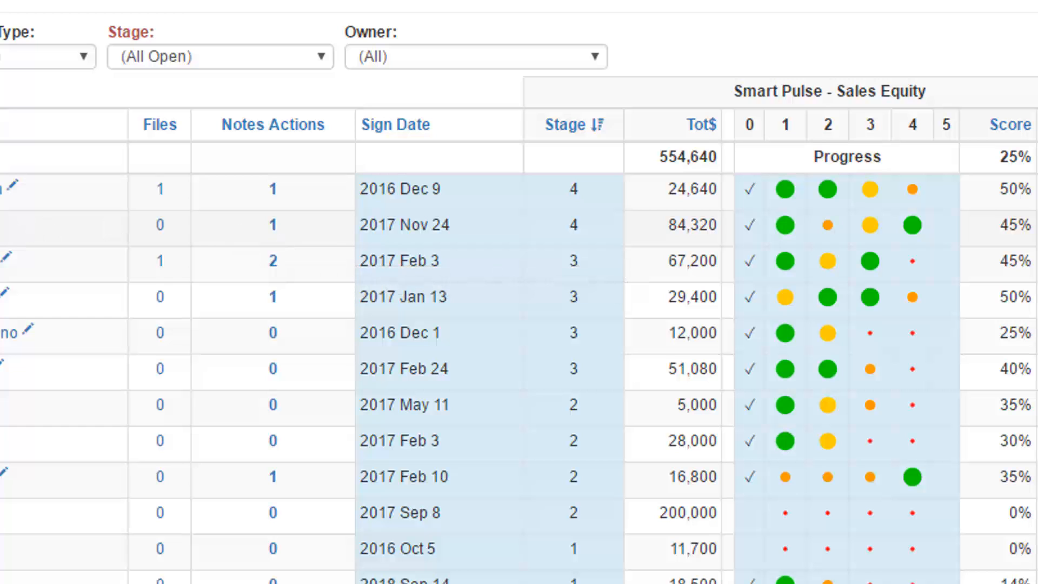
pyautogui.moveTo(277, 223)
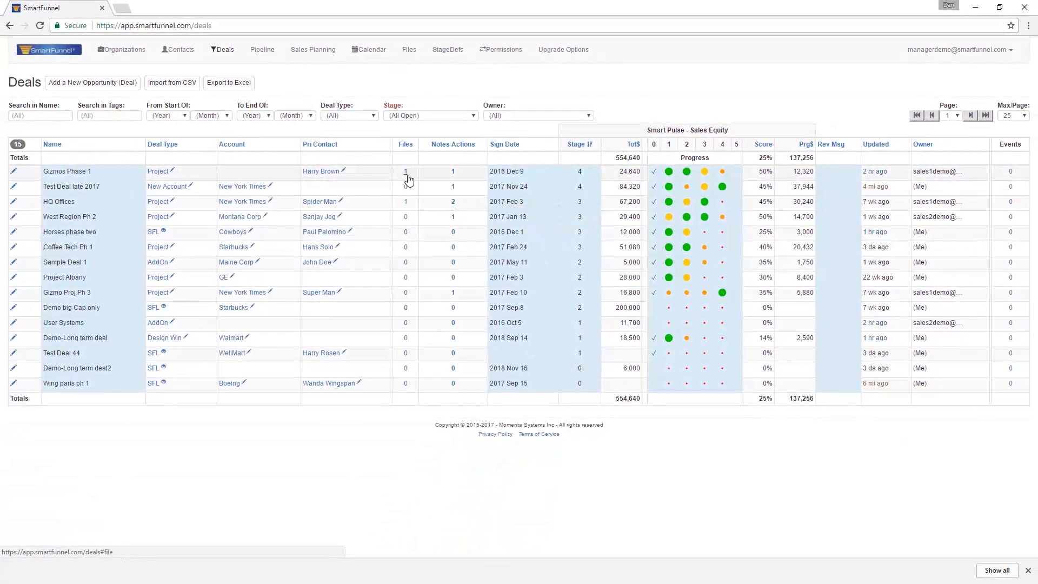
# - View the files attached to the Gizmos Phase 1 deal and close the deal without updating it
pyautogui.click(407, 176)
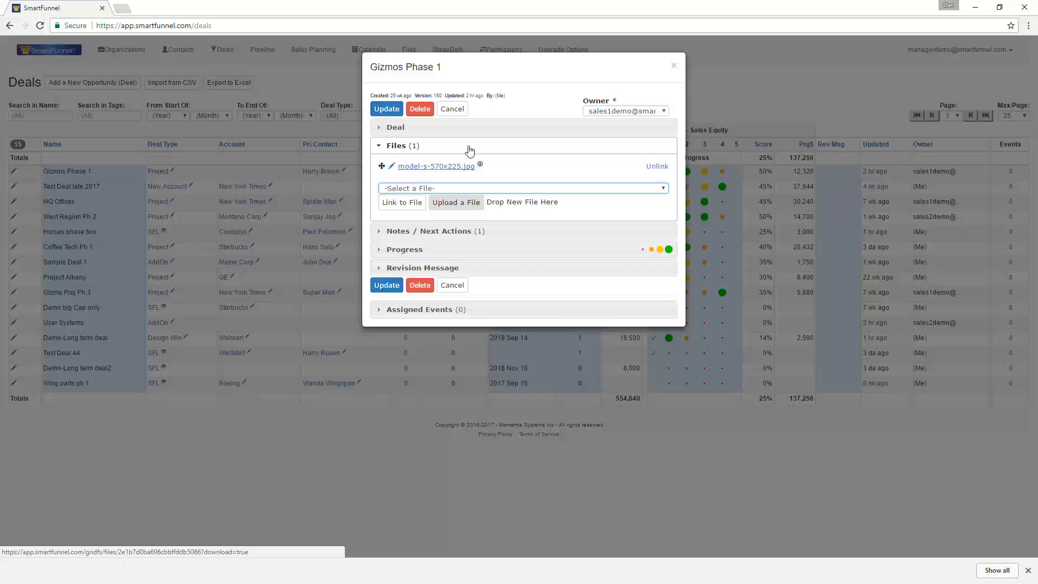
pyautogui.click(451, 110)
pyautogui.moveTo(652, 245)
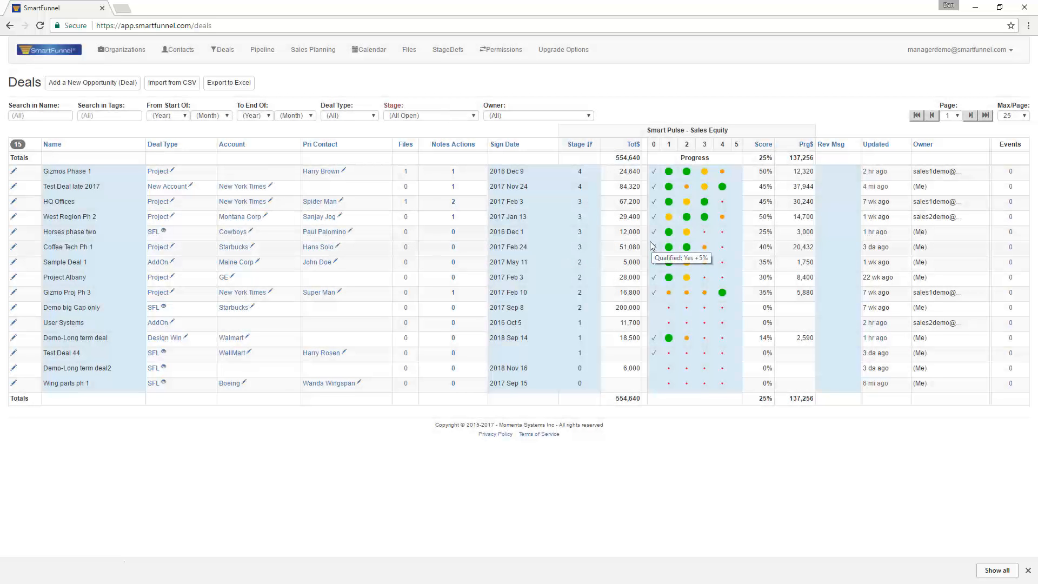
# - Open the Sales Planning view and look at the available month ranges, leaving the range at 12 months
pyautogui.click(308, 53)
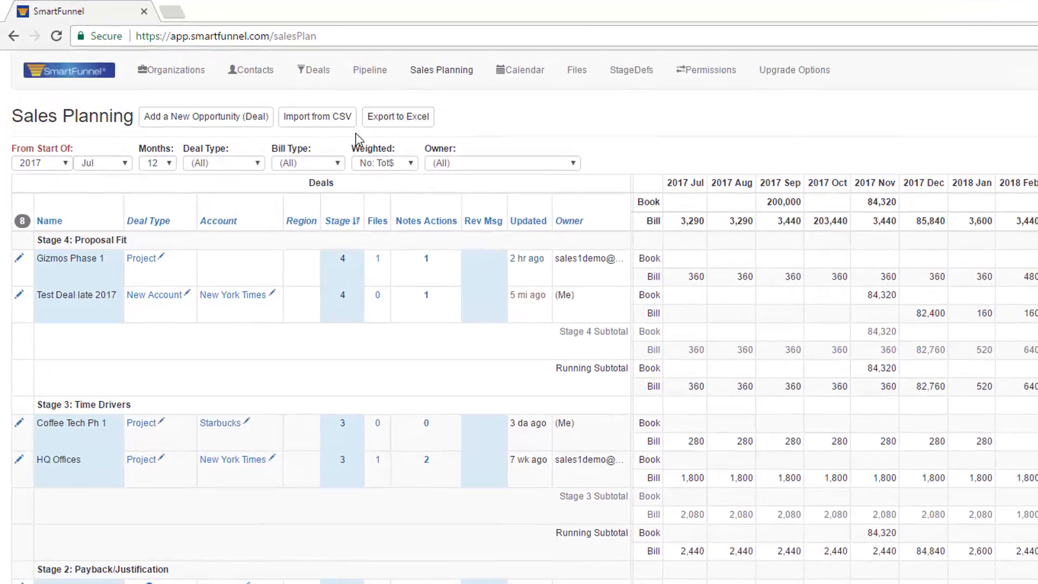
pyautogui.click(171, 164)
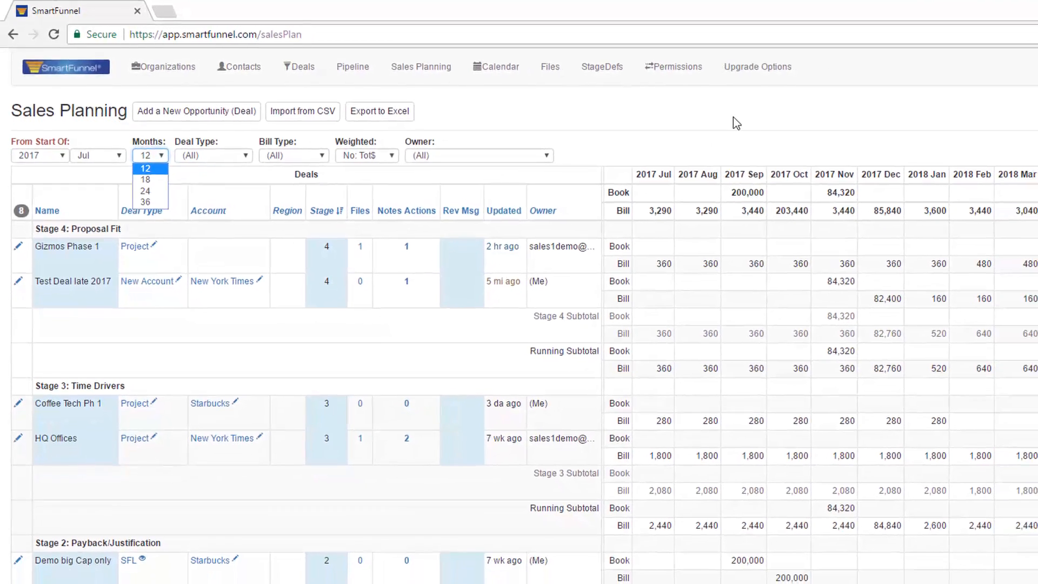
pyautogui.click(760, 124)
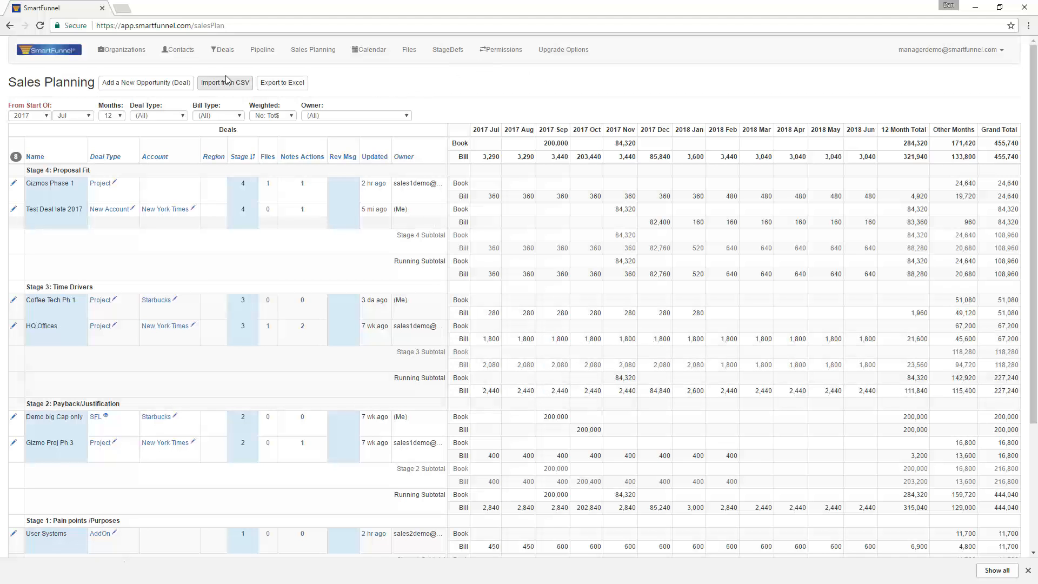
# - Sort the deals list by sign date, and by total amount in descending and ascending order
pyautogui.click(222, 51)
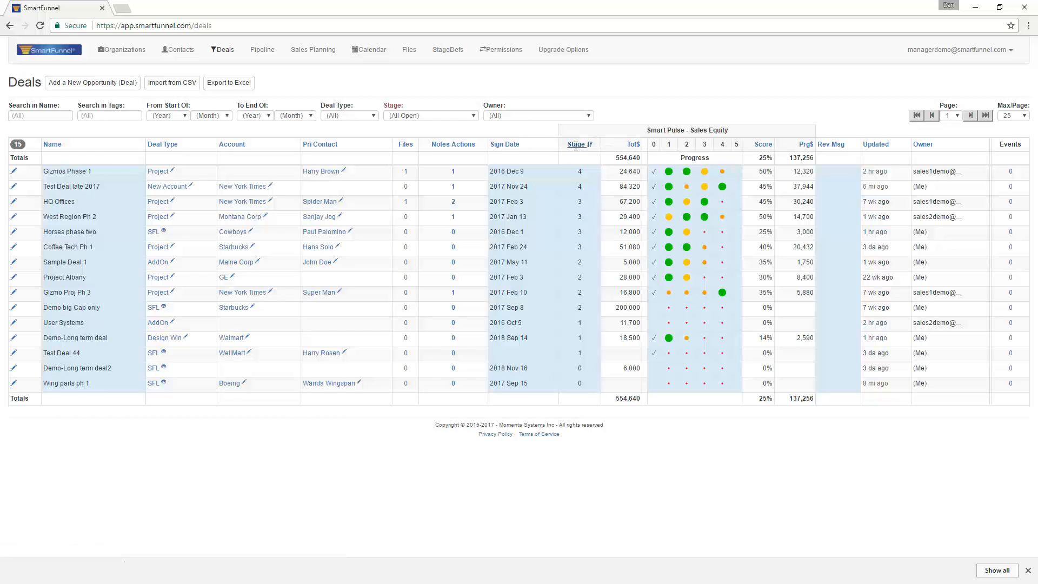
pyautogui.click(502, 142)
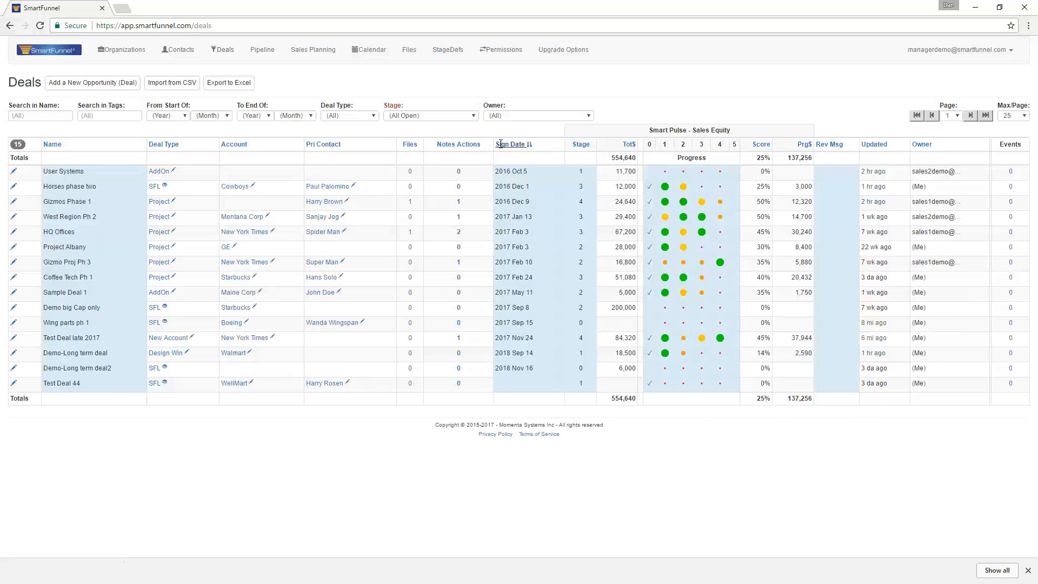
pyautogui.click(626, 145)
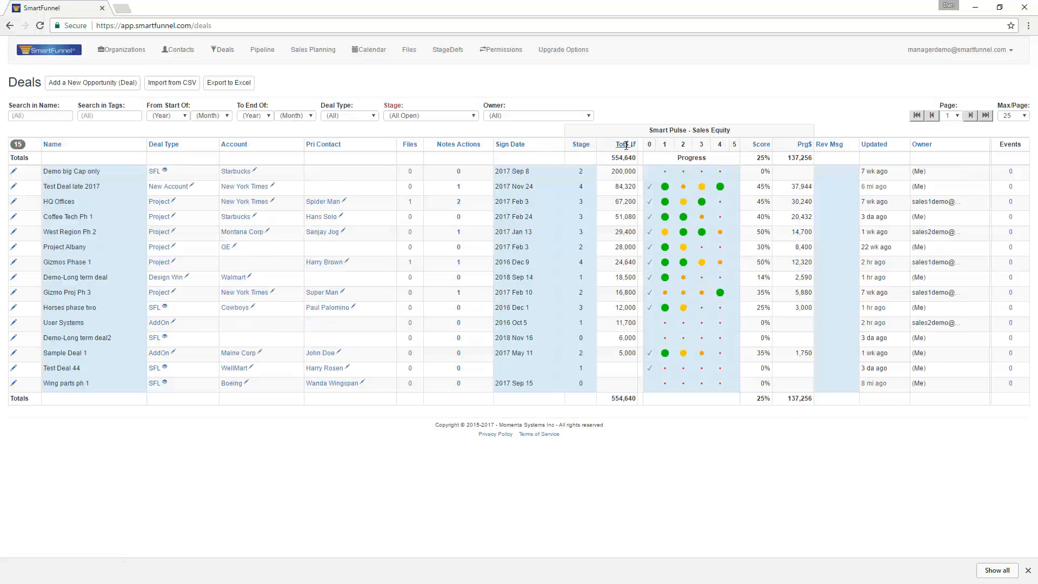
pyautogui.click(626, 145)
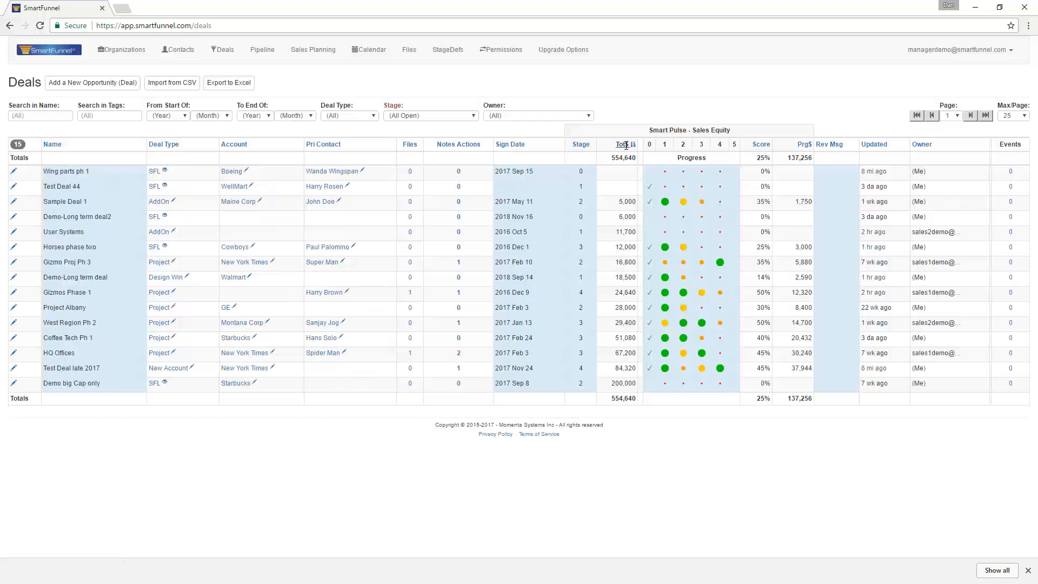
# - Sort the deals list by account and by owner, both in ascending order
pyautogui.click(241, 145)
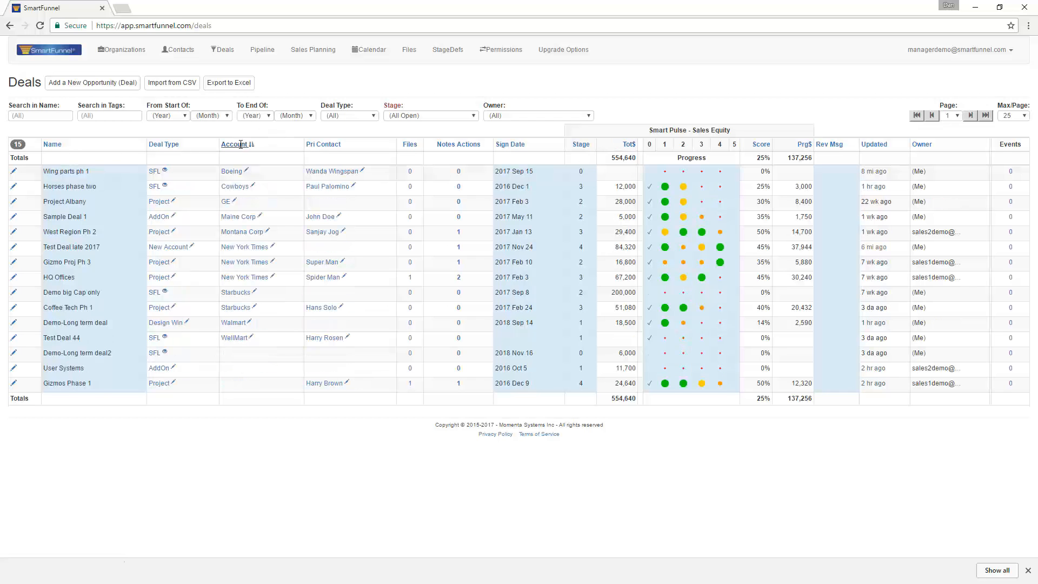
pyautogui.click(925, 145)
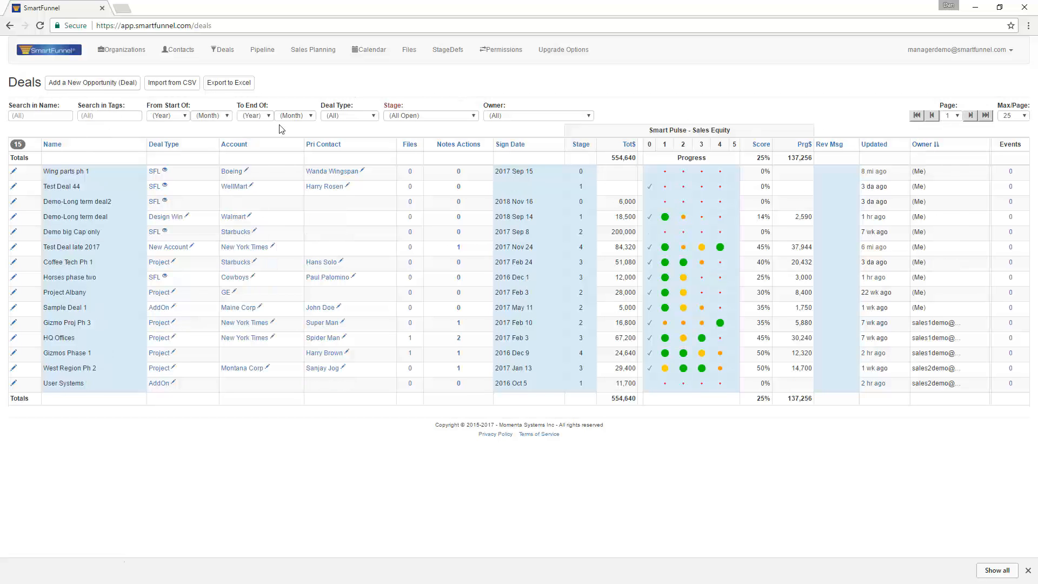
# - Filter the deals list by the New Account deal type, and reset the filter to all deal types
pyautogui.click(374, 116)
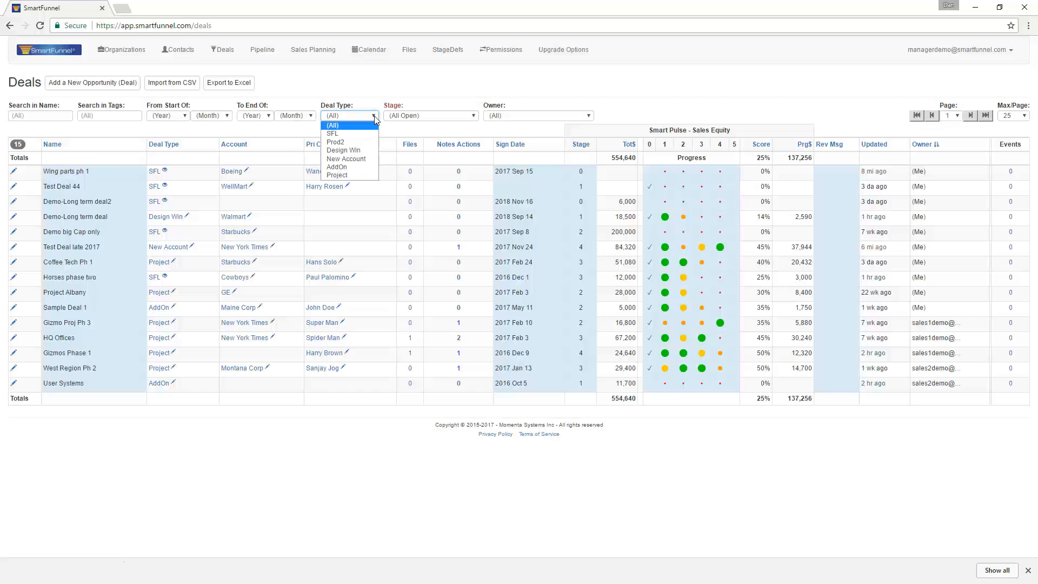
pyautogui.click(341, 162)
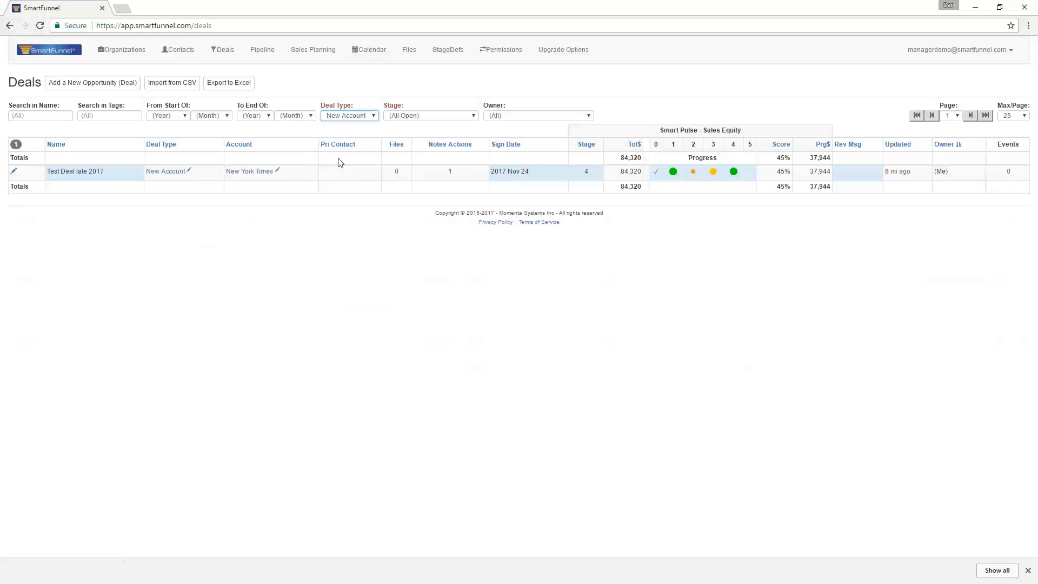
pyautogui.click(375, 118)
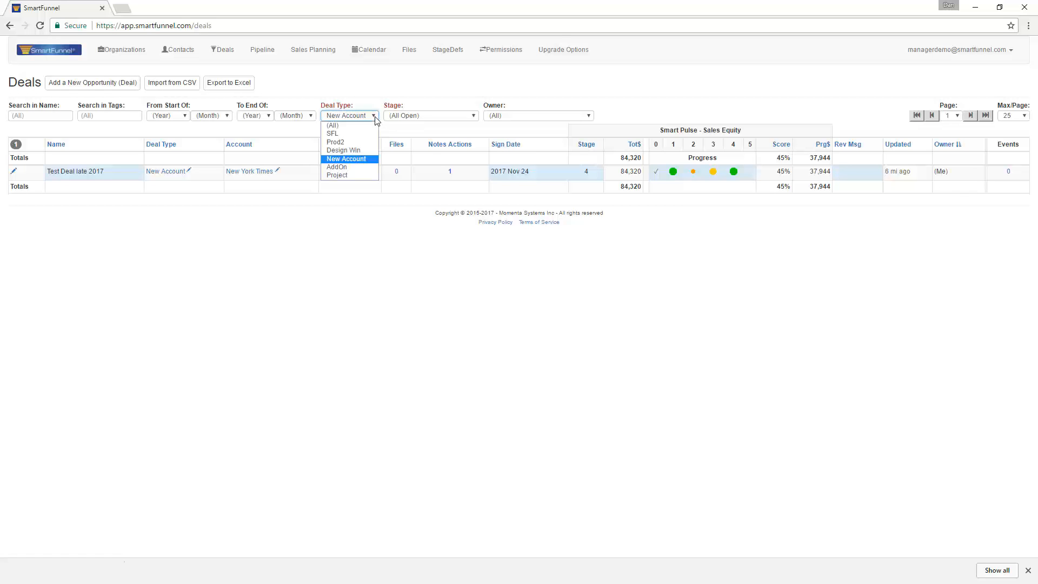
pyautogui.click(355, 128)
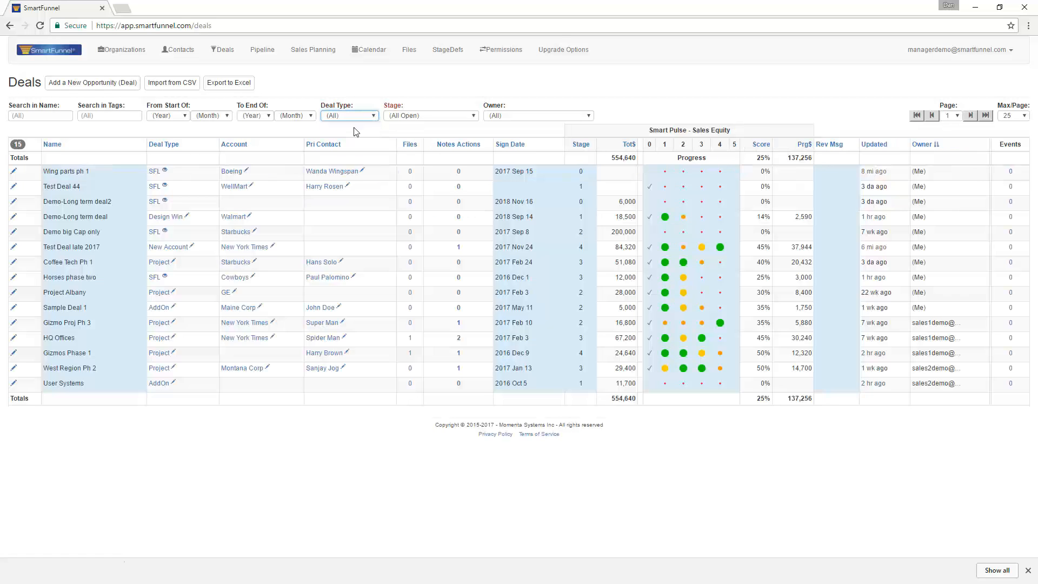